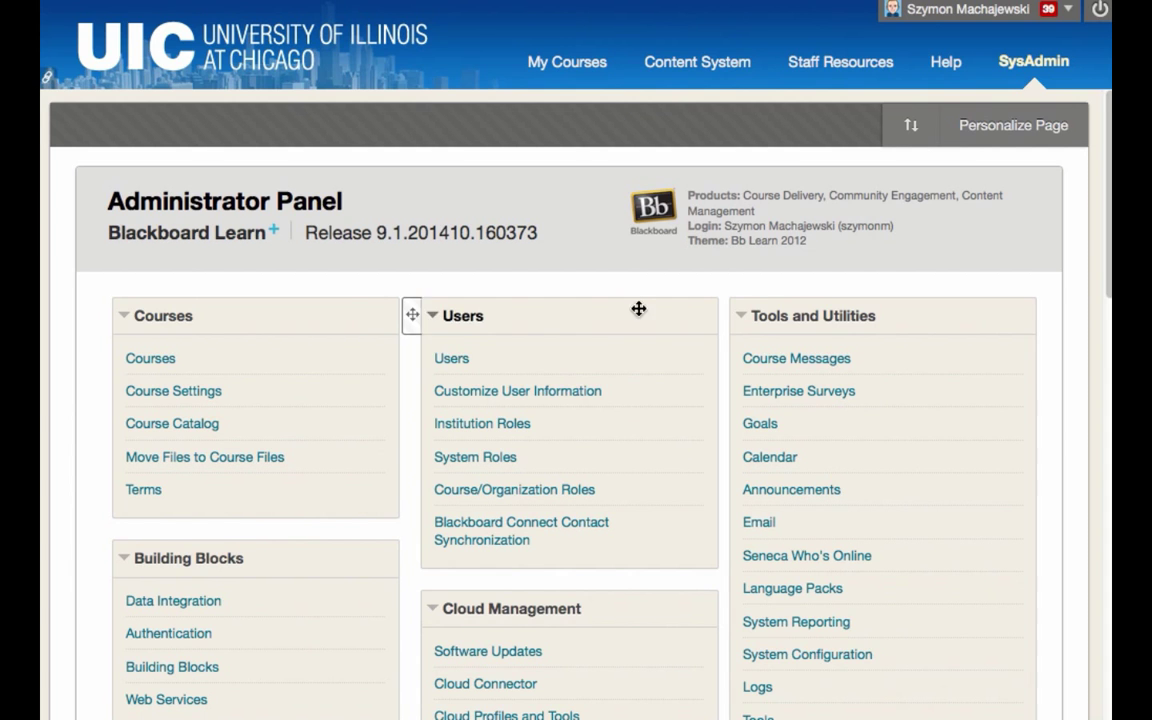
Open the BbStats Activity Dashboard, with 1952 faculty and 23434 students logged in over 30 days
scroll(1026, 255, "down", 6)
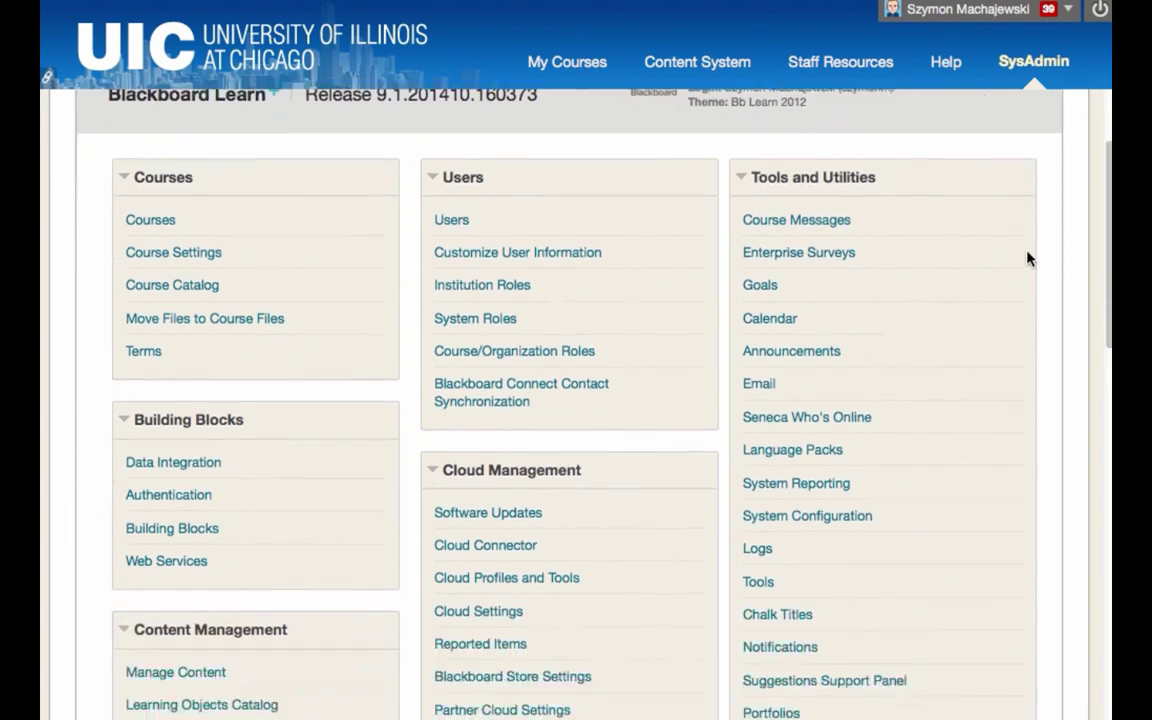
left_click(884, 484)
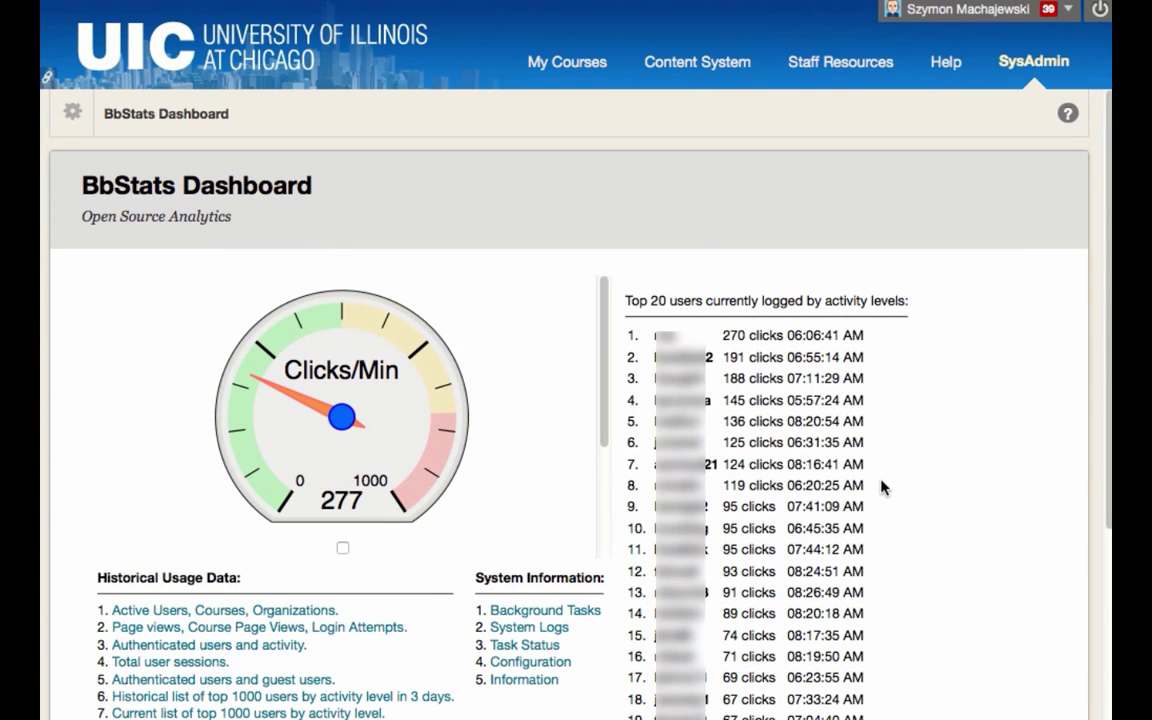
scroll(884, 487, "down", 3)
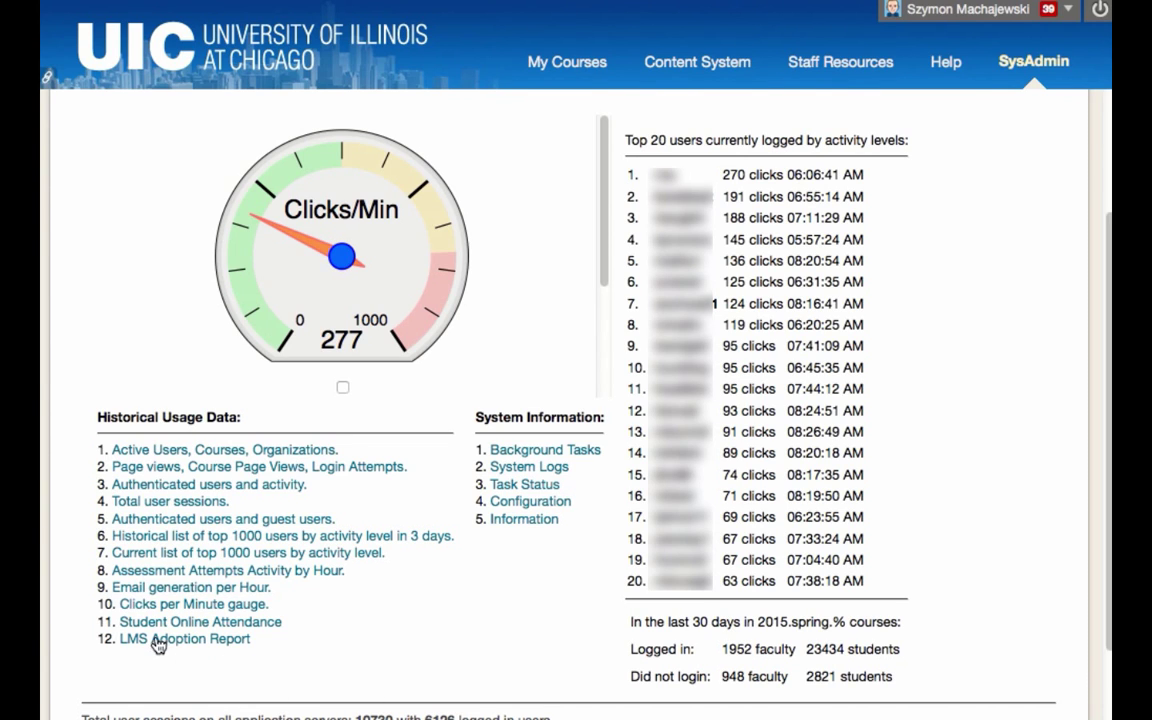
Open the LMS Adoption Report and highlight its 5417 Semester Courses count
left_click(213, 643)
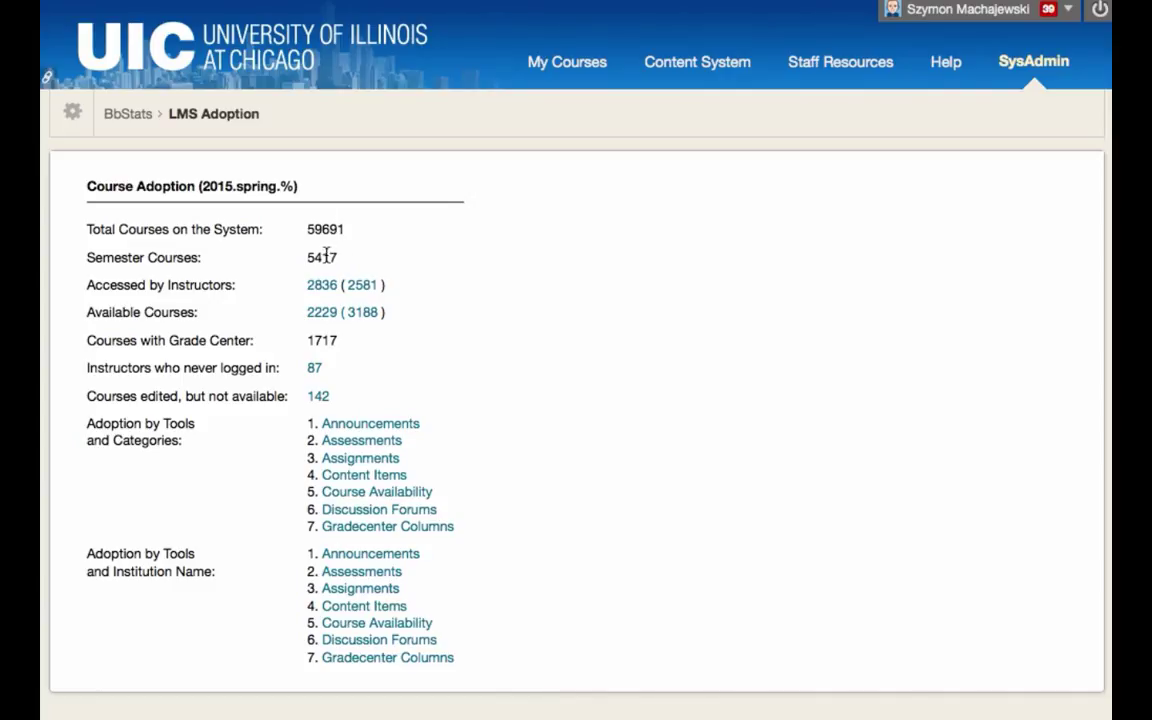
double_click(326, 255)
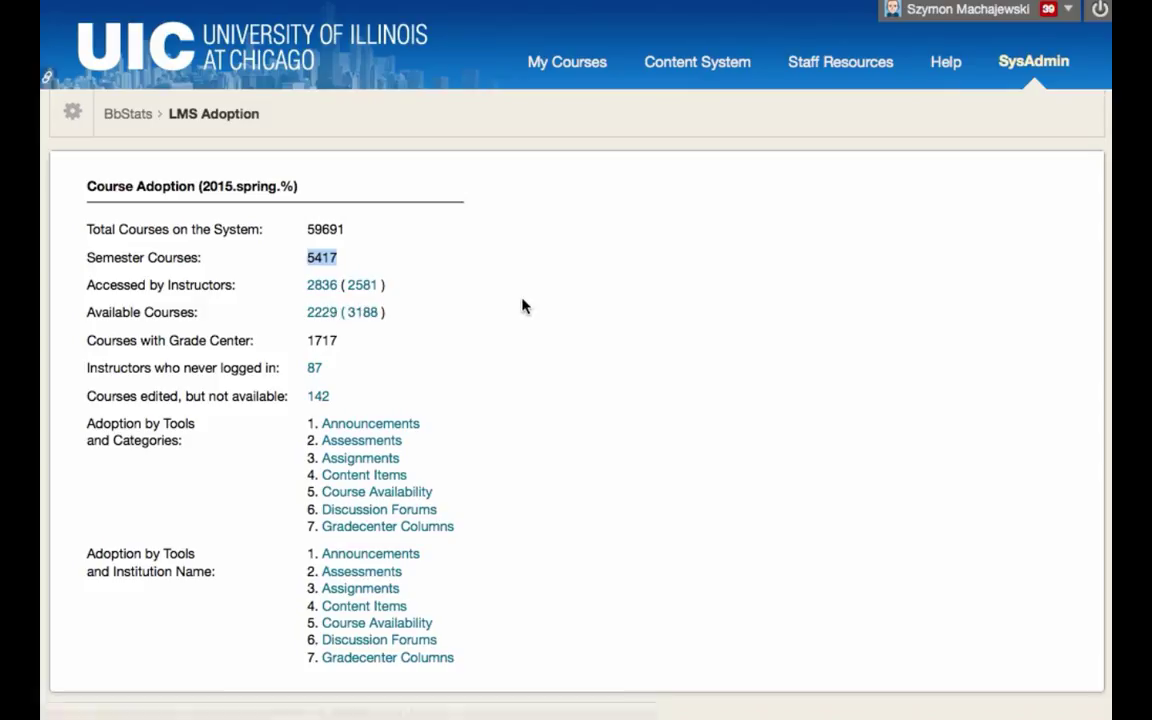
left_click(463, 218)
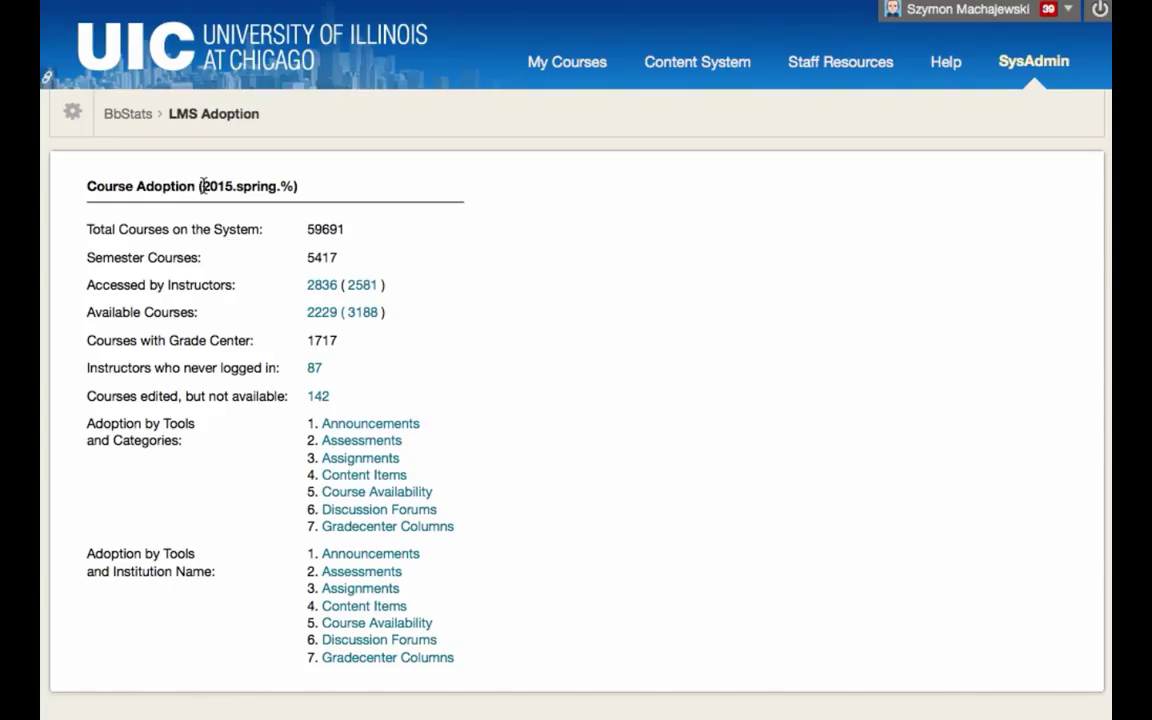
Highlight the 2015.spring.% semester value and the course statistics rows down to 142
left_click_drag(202, 185, 303, 192)
left_click(577, 332)
left_click_drag(340, 403, 77, 229)
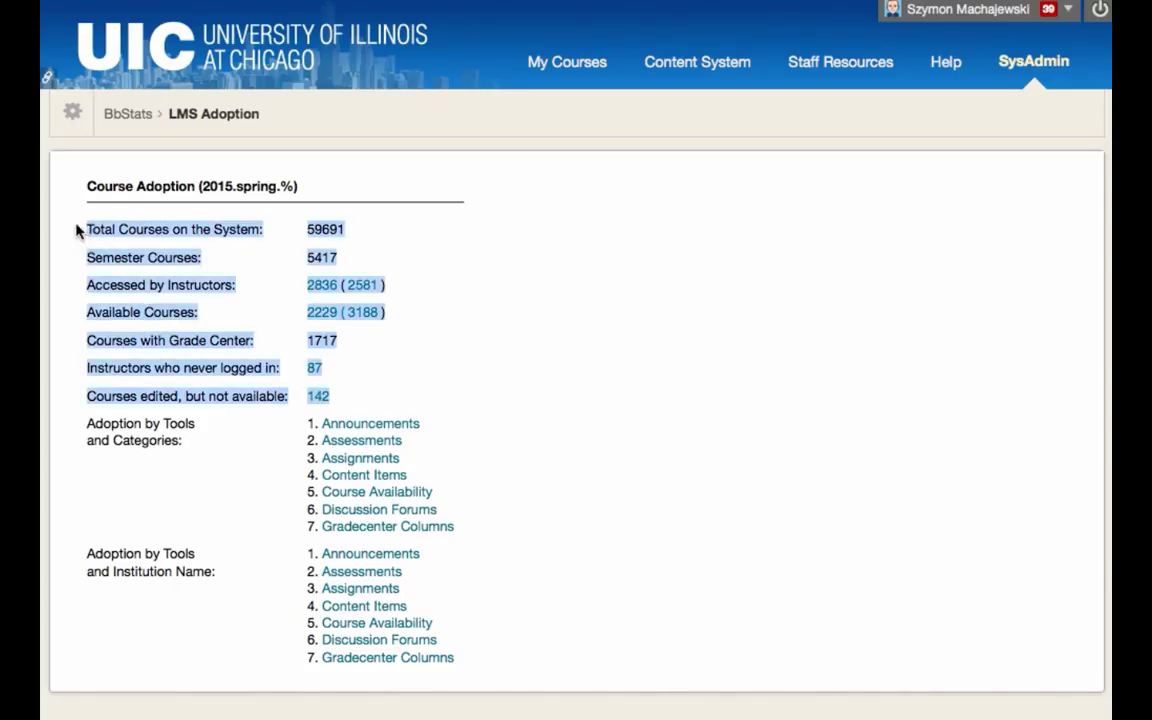
left_click(497, 268)
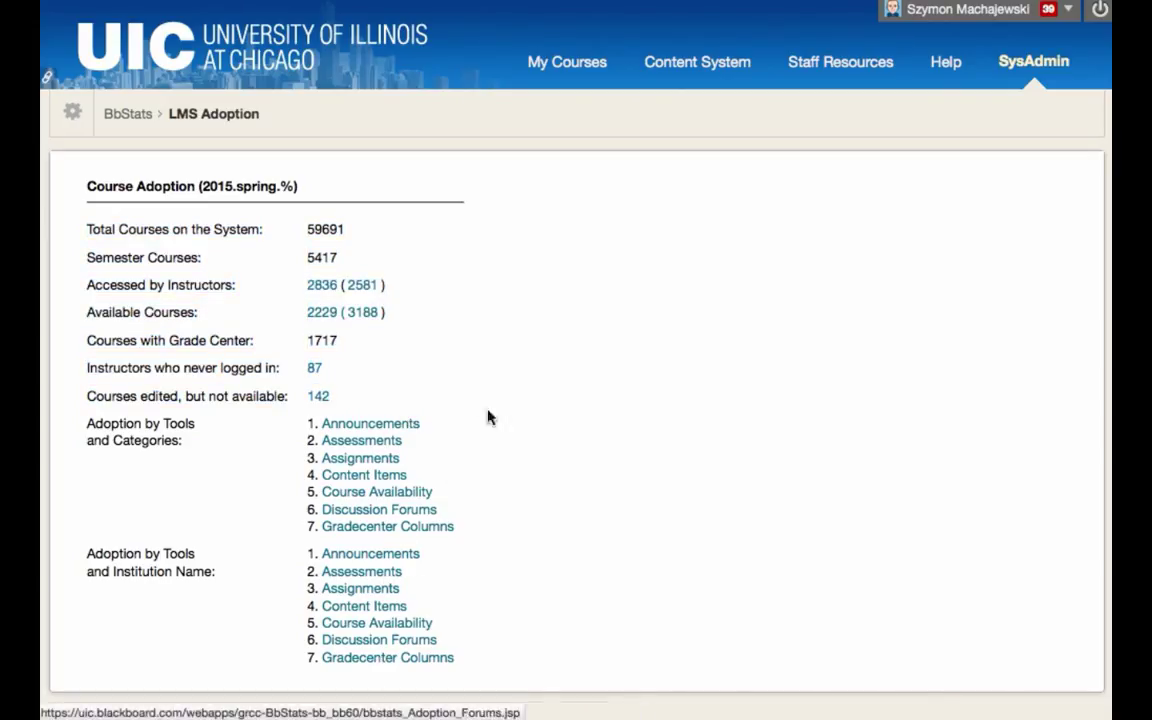
Open the list of the 2836 instructors who accessed their 2015.spring courses
left_click(322, 287)
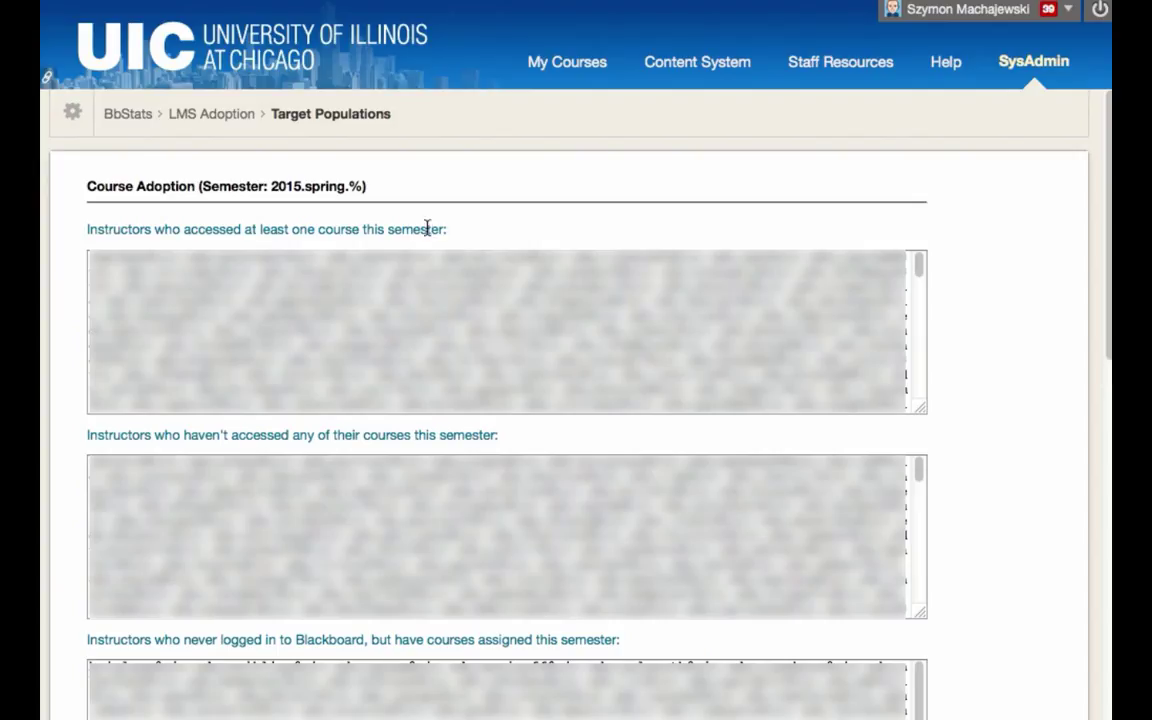
triple_click(427, 229)
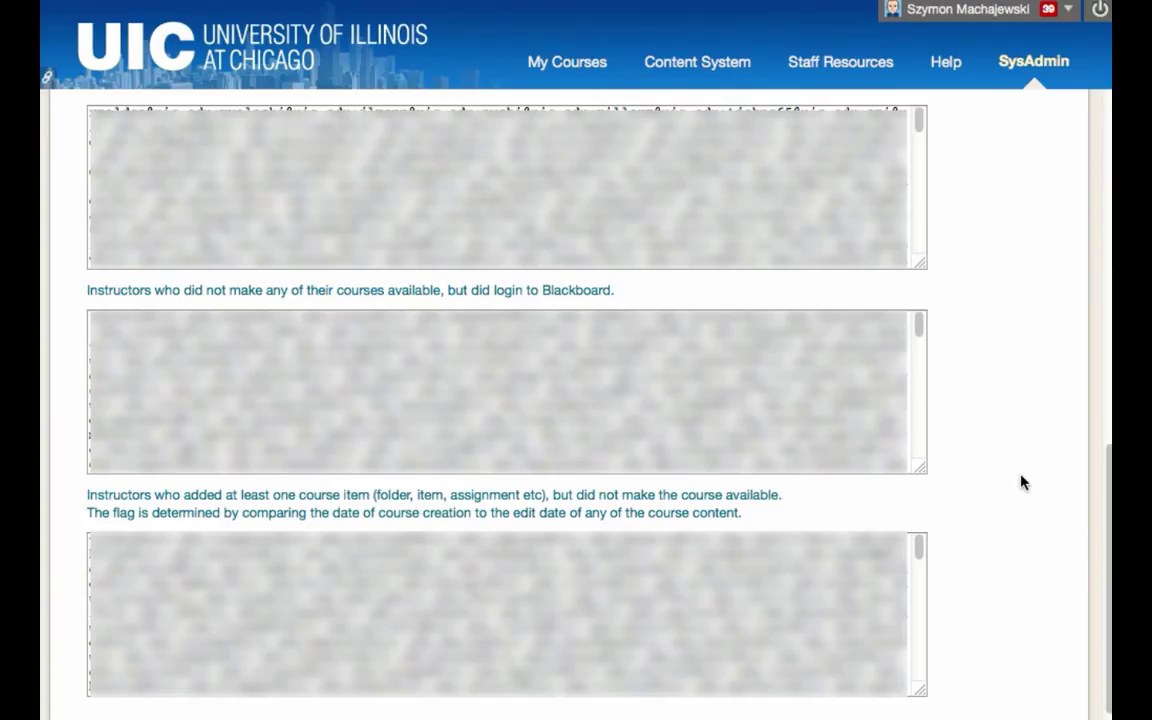
Bring up the right-click menu on the LMS Adoption page and dismiss it without changes
right_click(998, 334)
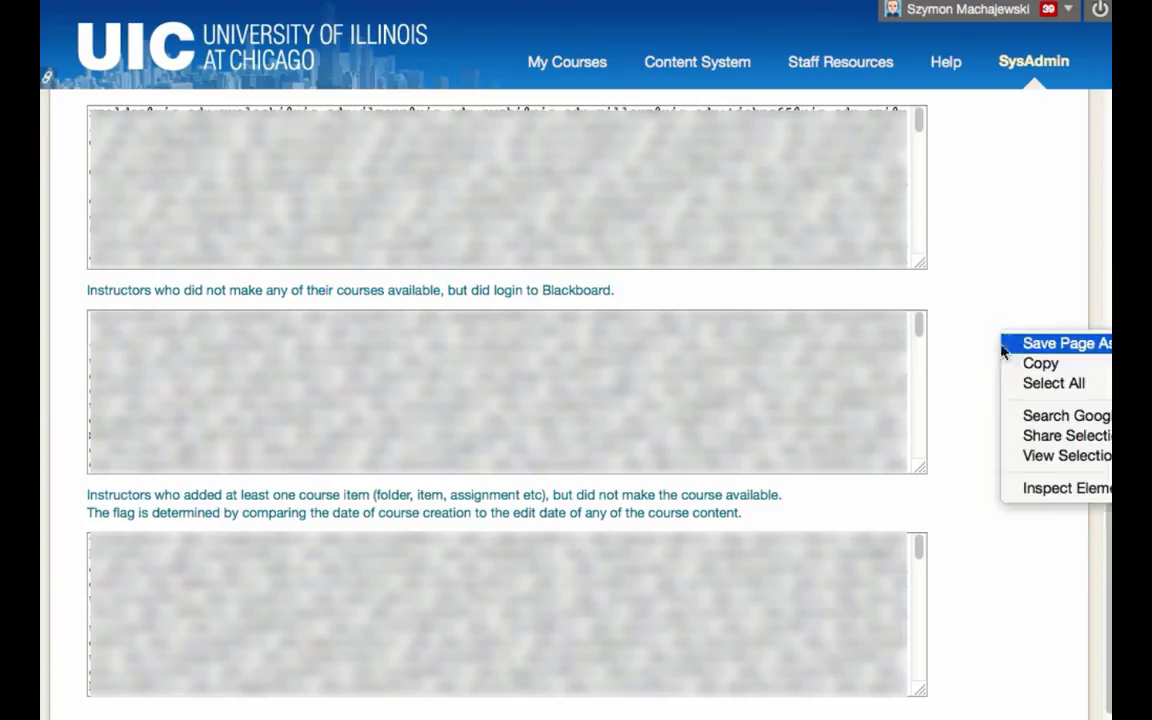
left_click(962, 257)
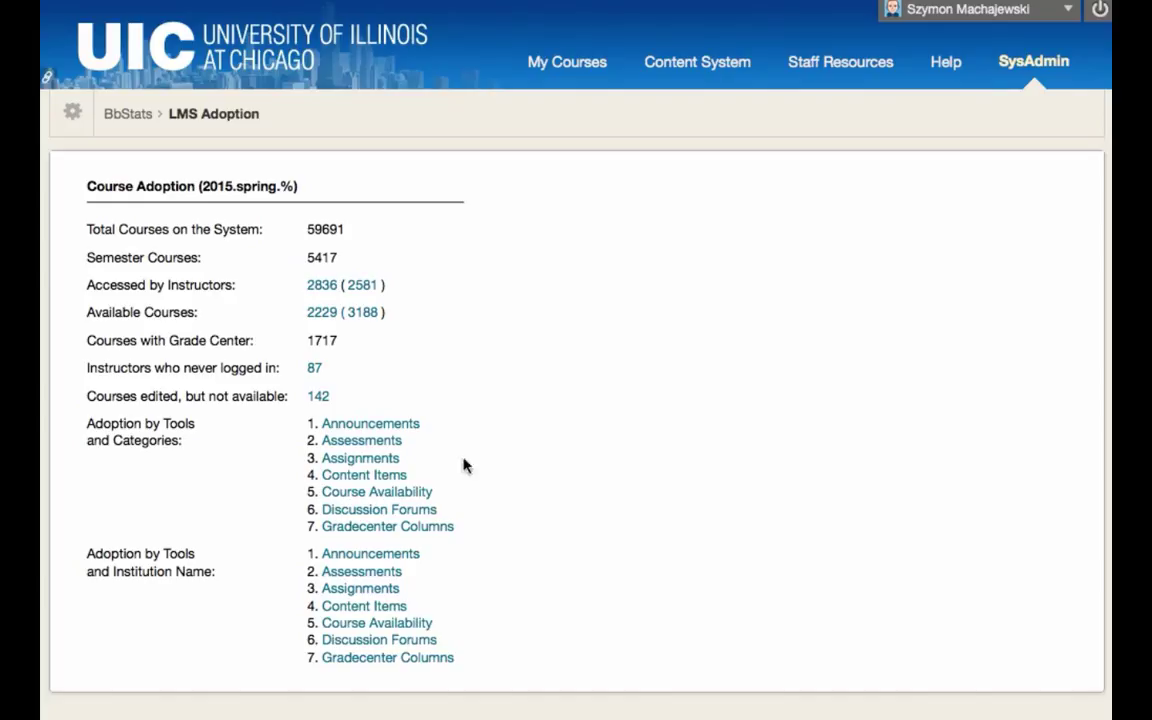
Open the Course Availability report grouped by categories and scroll through its rows
left_click(420, 497)
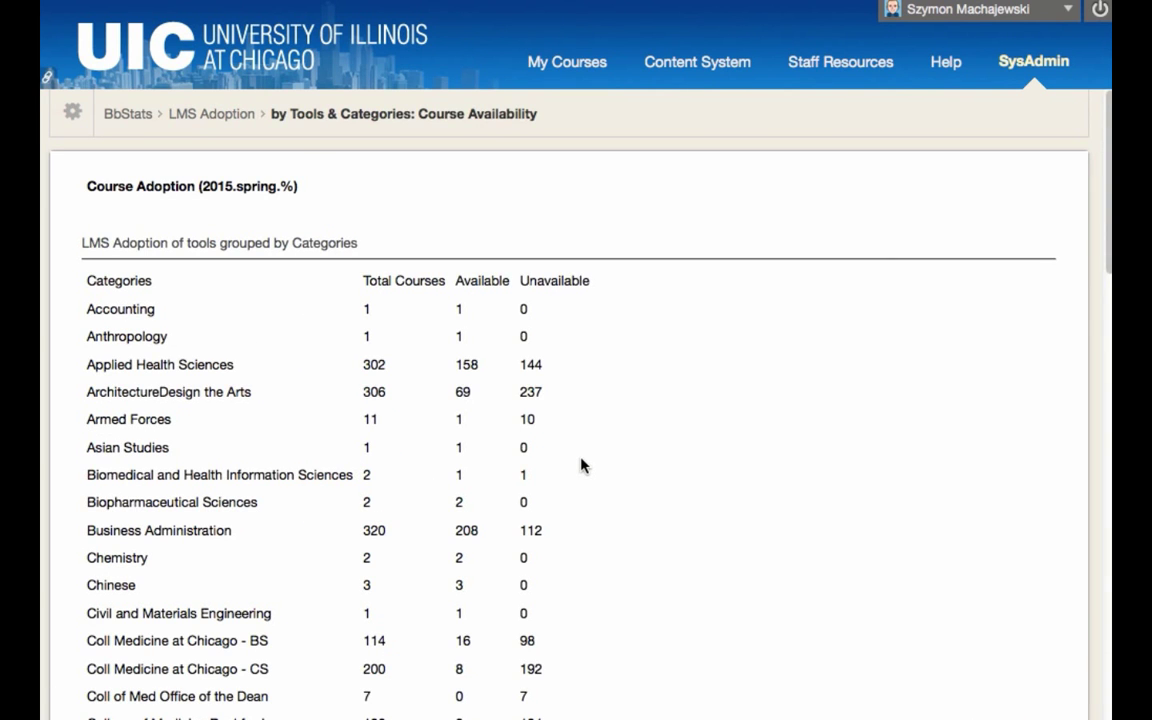
scroll(583, 465, "down", 10)
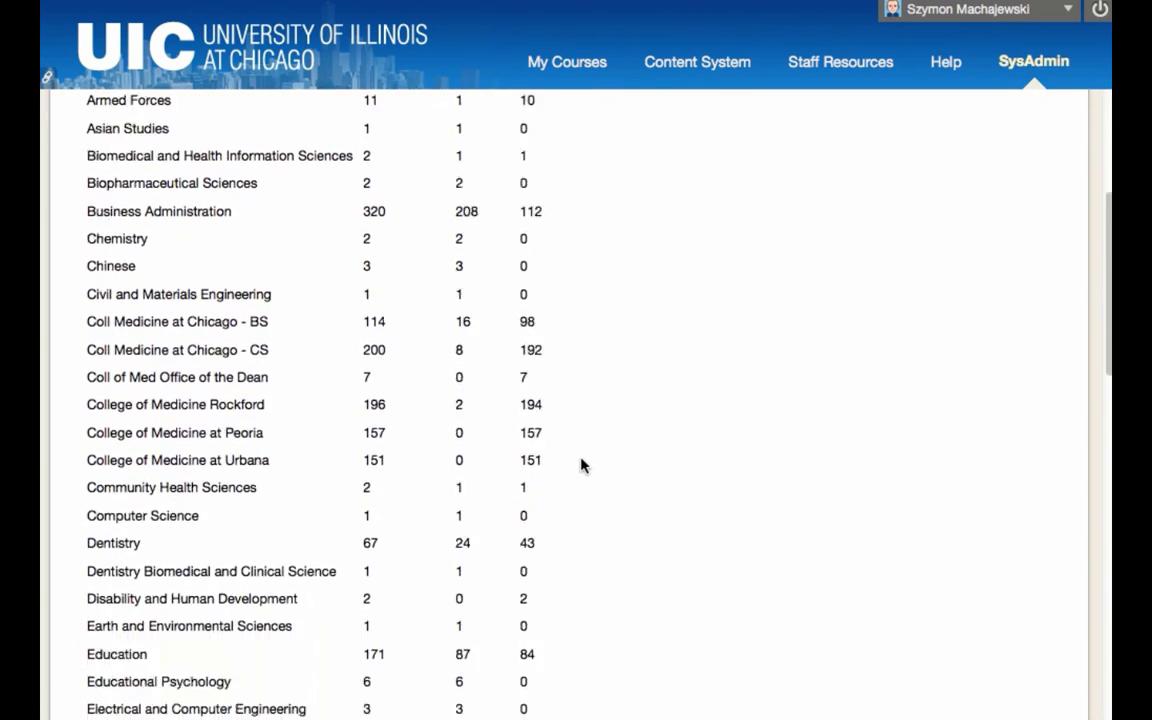
scroll(583, 465, "down", 9)
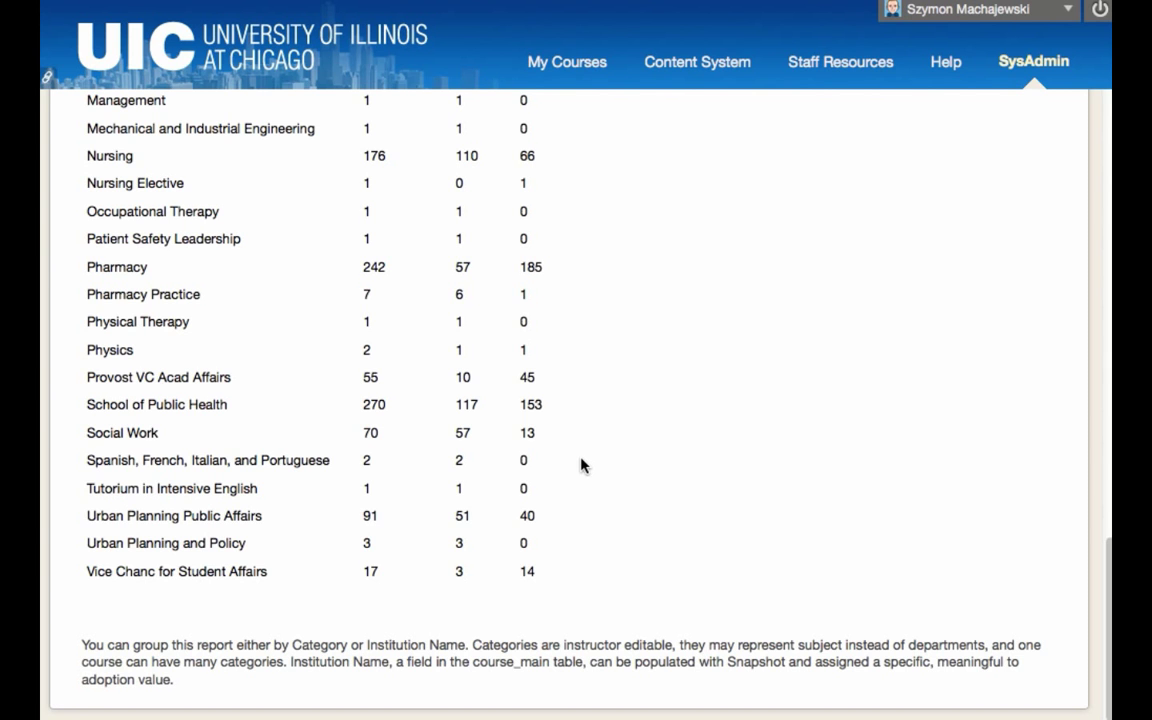
scroll(582, 465, "up", 8)
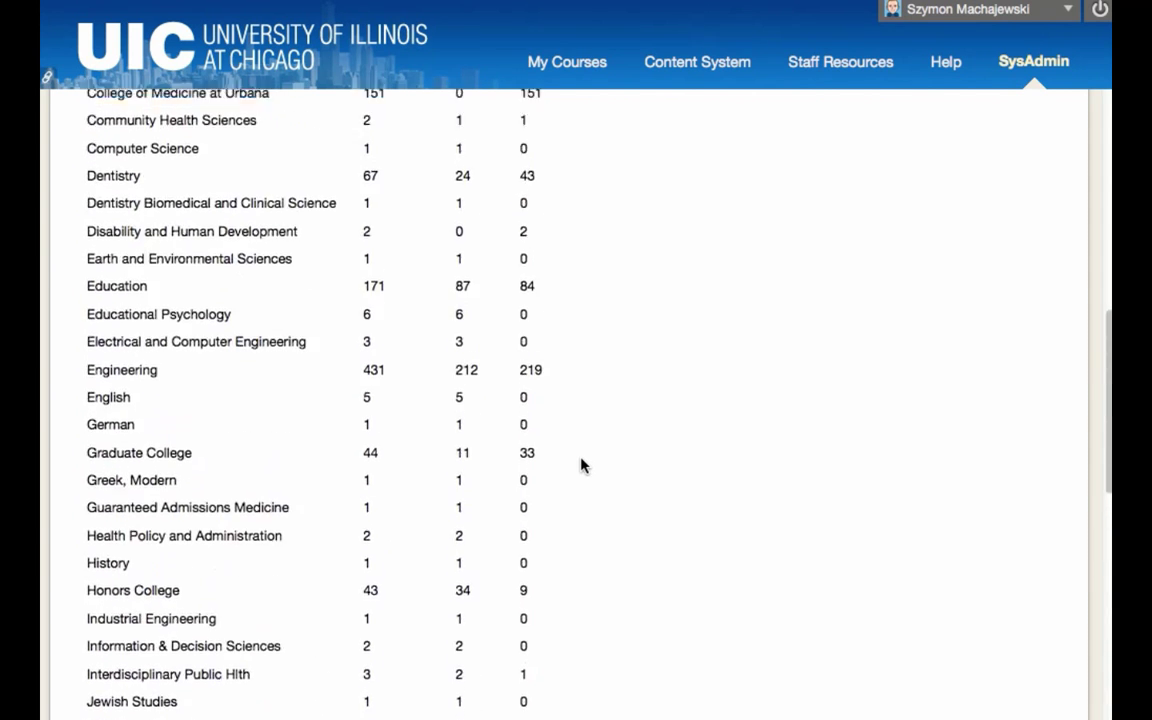
scroll(582, 465, "up", 8)
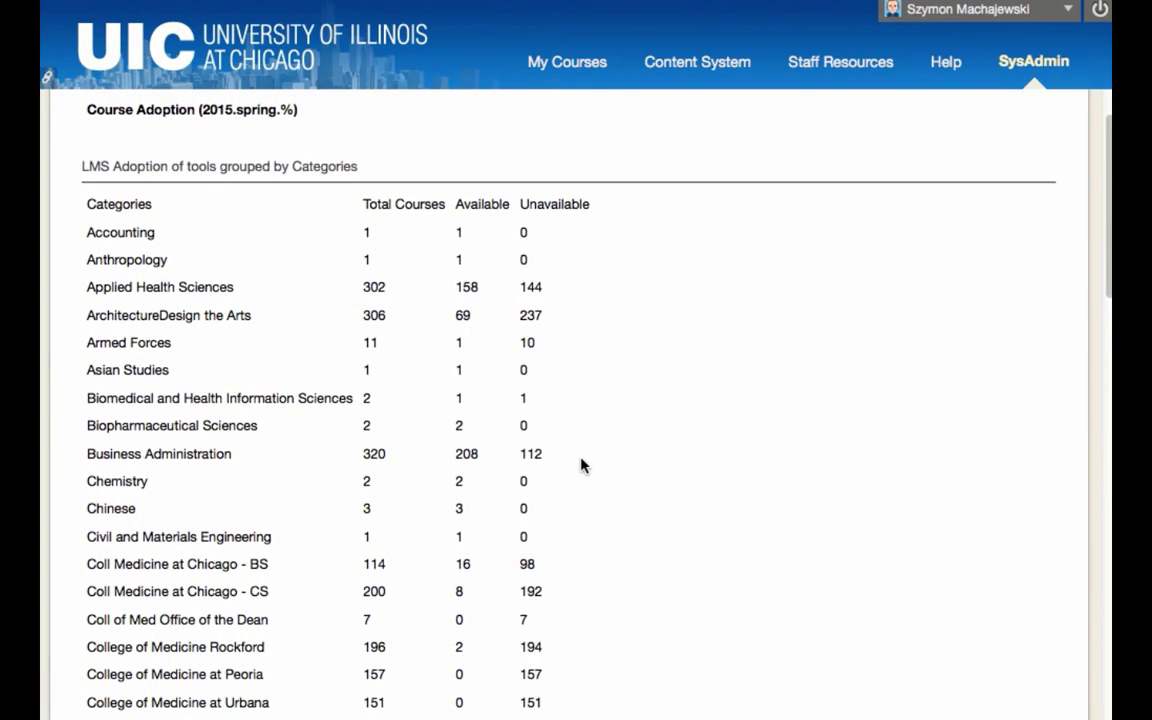
scroll(582, 465, "up", 2)
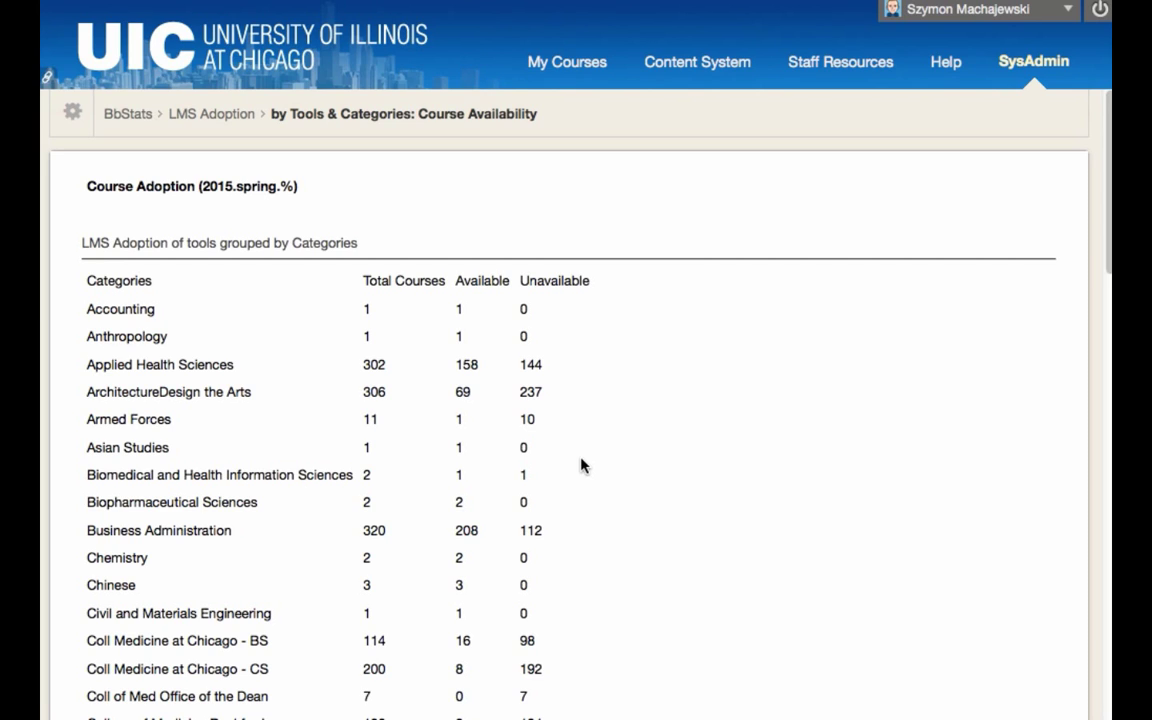
scroll(582, 465, "down", 3)
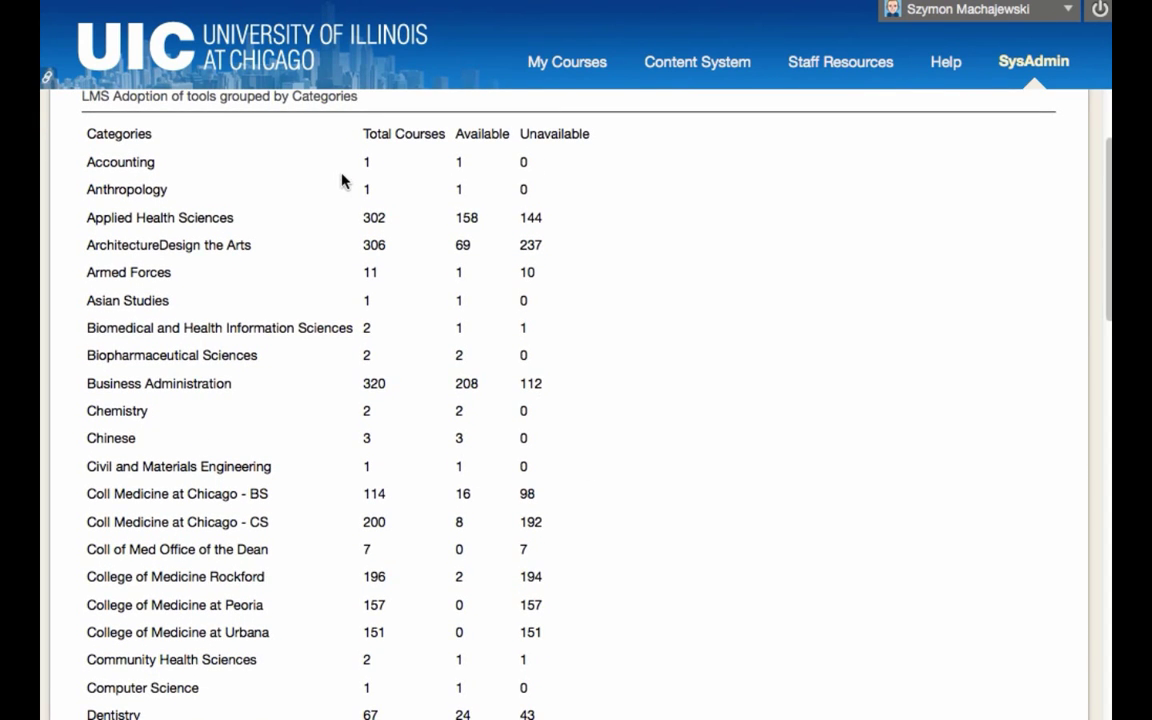
Highlight Business Administration's 320 total, 208 available and 112 unavailable courses
double_click(366, 383)
double_click(466, 383)
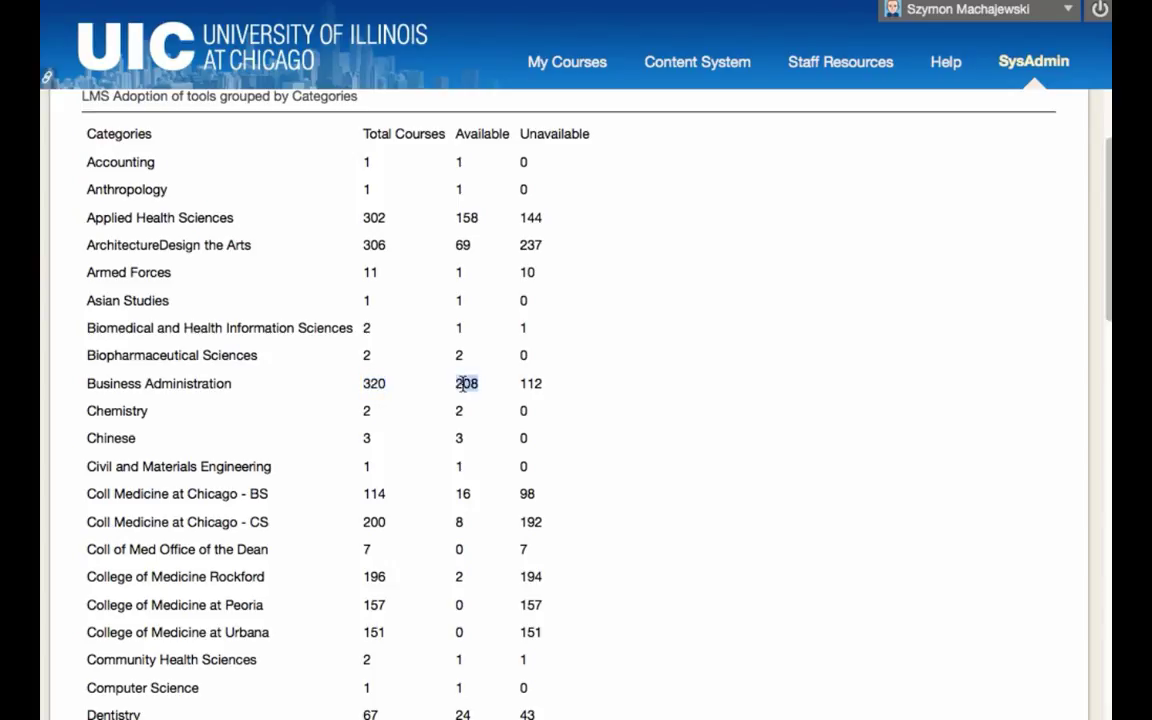
double_click(531, 383)
scroll(715, 368, "down", 1)
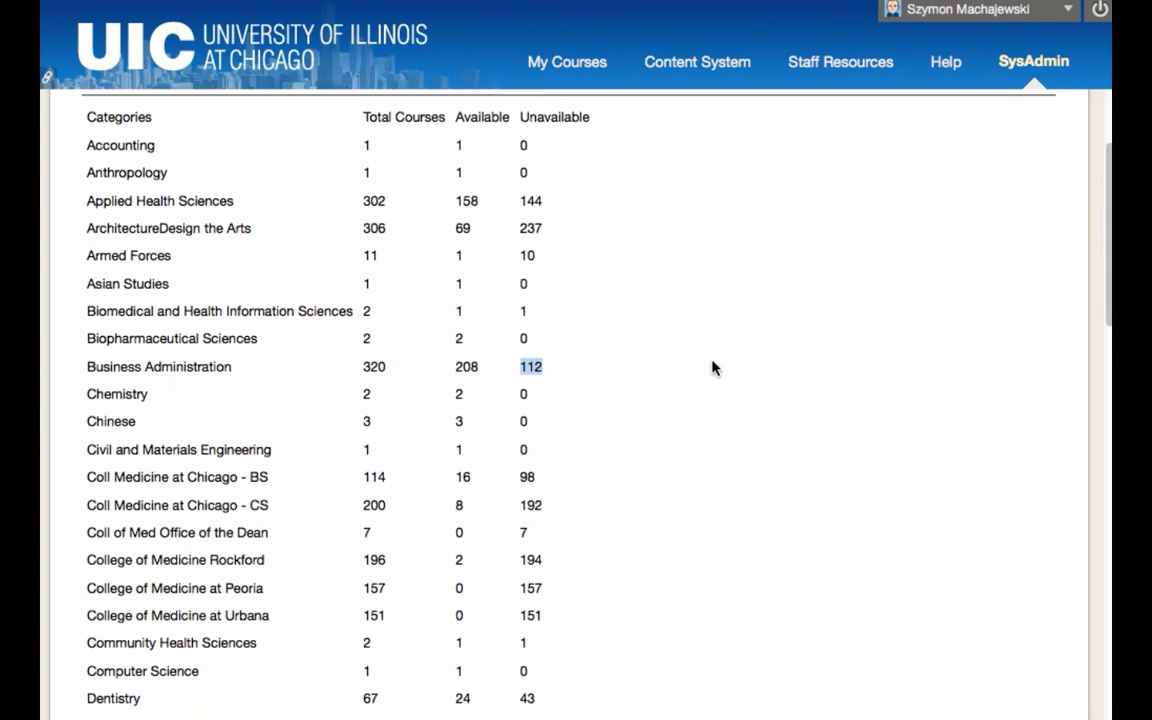
scroll(715, 368, "up", 4)
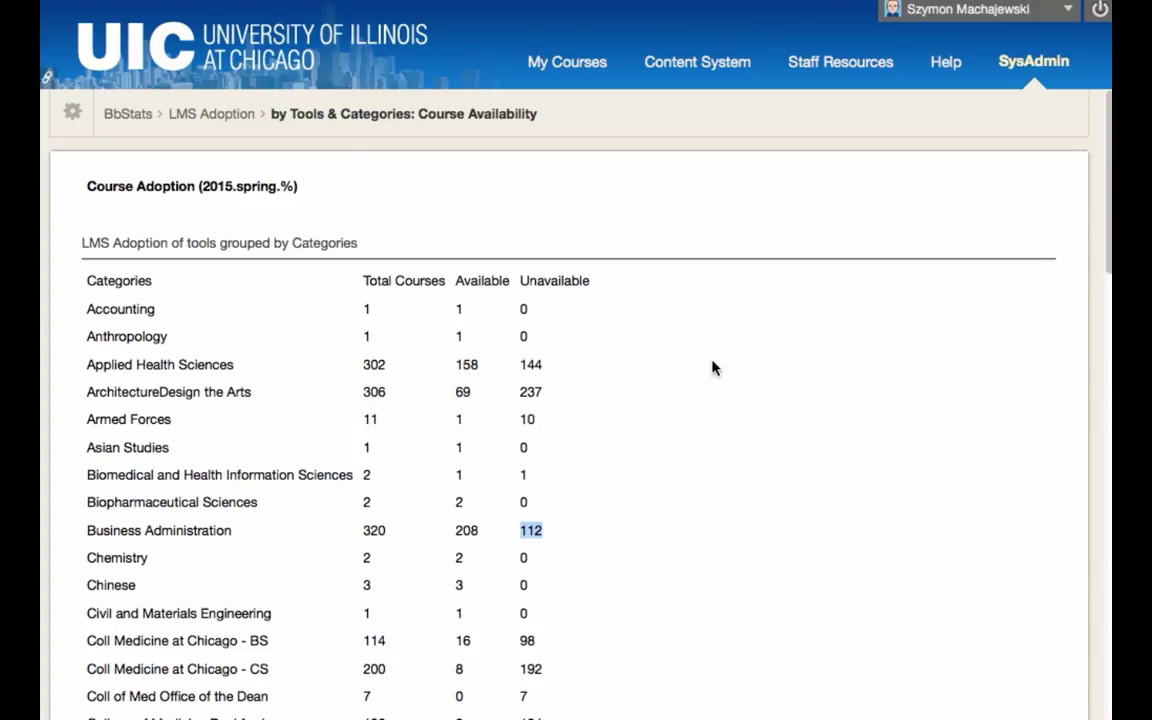
Leave the Course Availability report through the LMS Adoption breadcrumb link
left_click(226, 115)
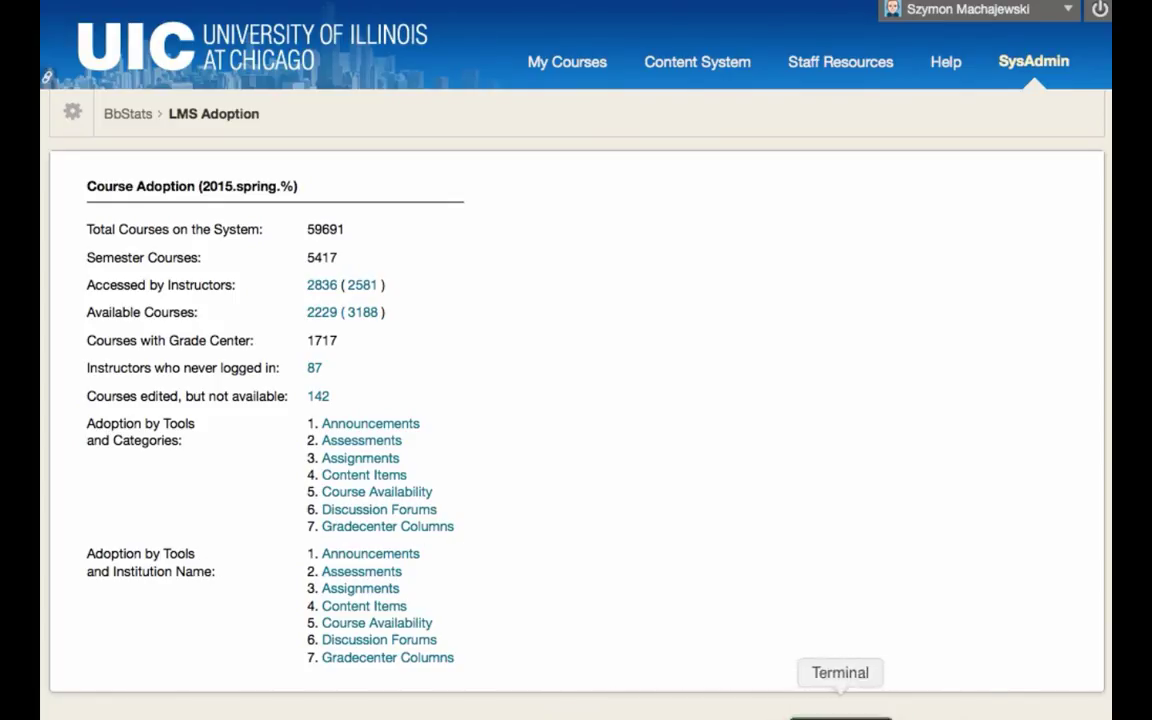
left_click(838, 708)
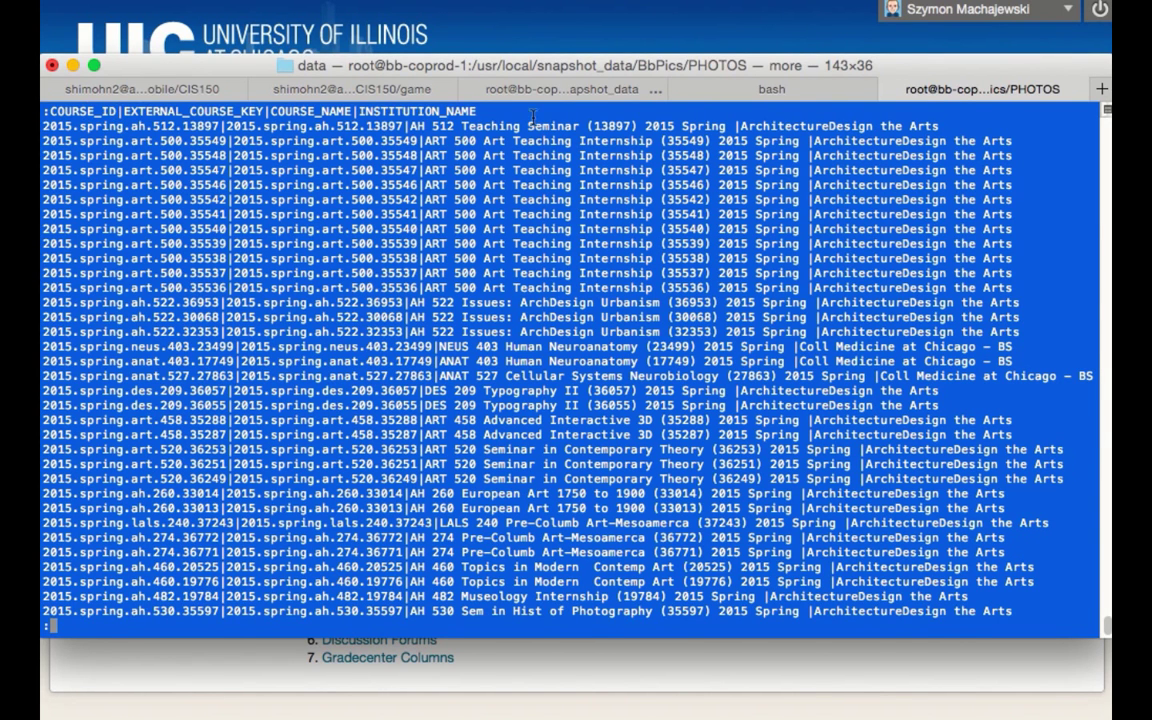
left_click_drag(359, 104, 473, 104)
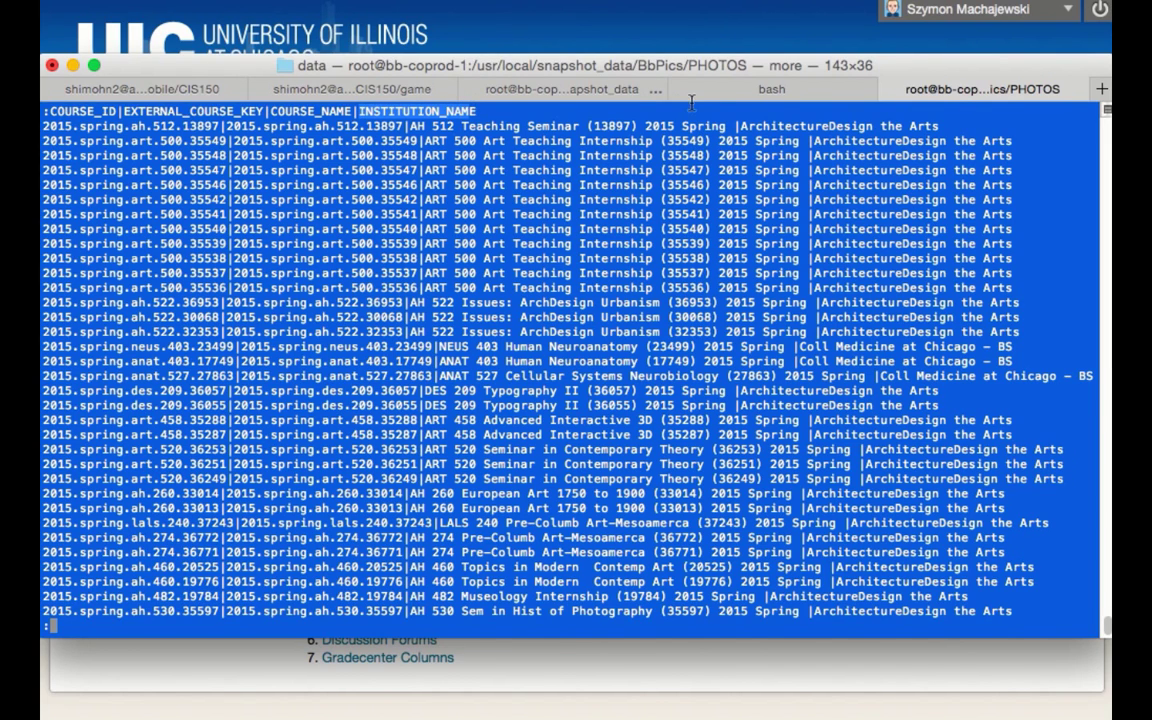
left_click_drag(738, 124, 941, 126)
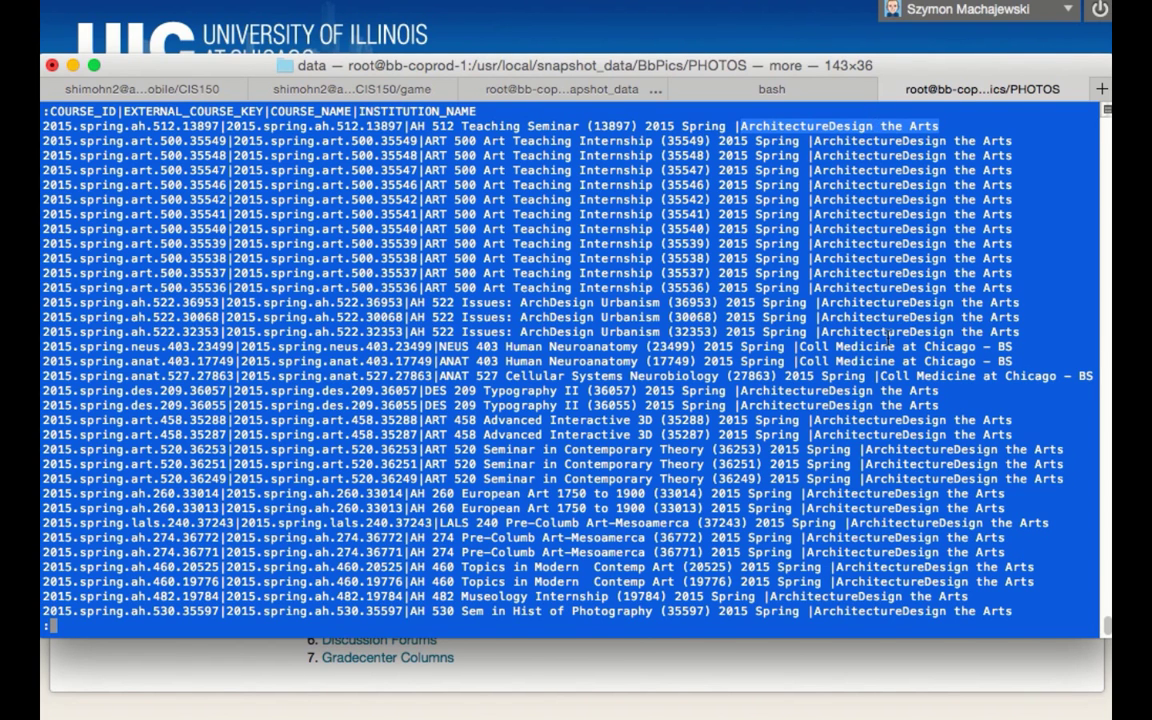
left_click(653, 655)
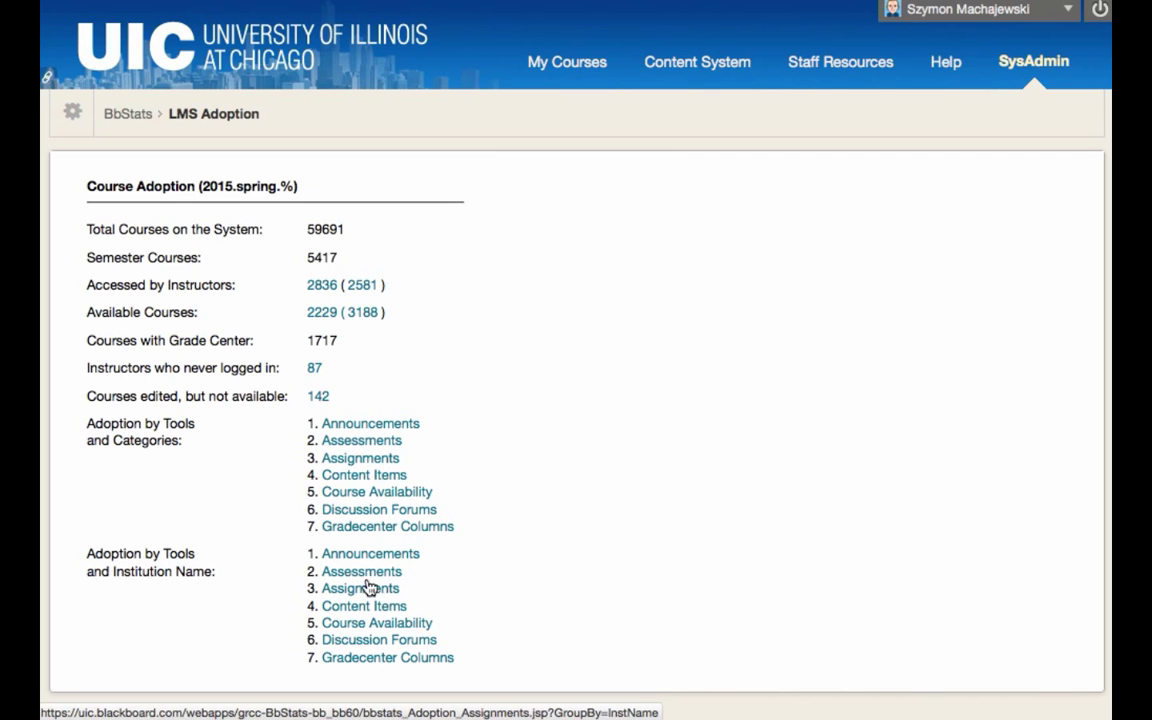
left_click(348, 627)
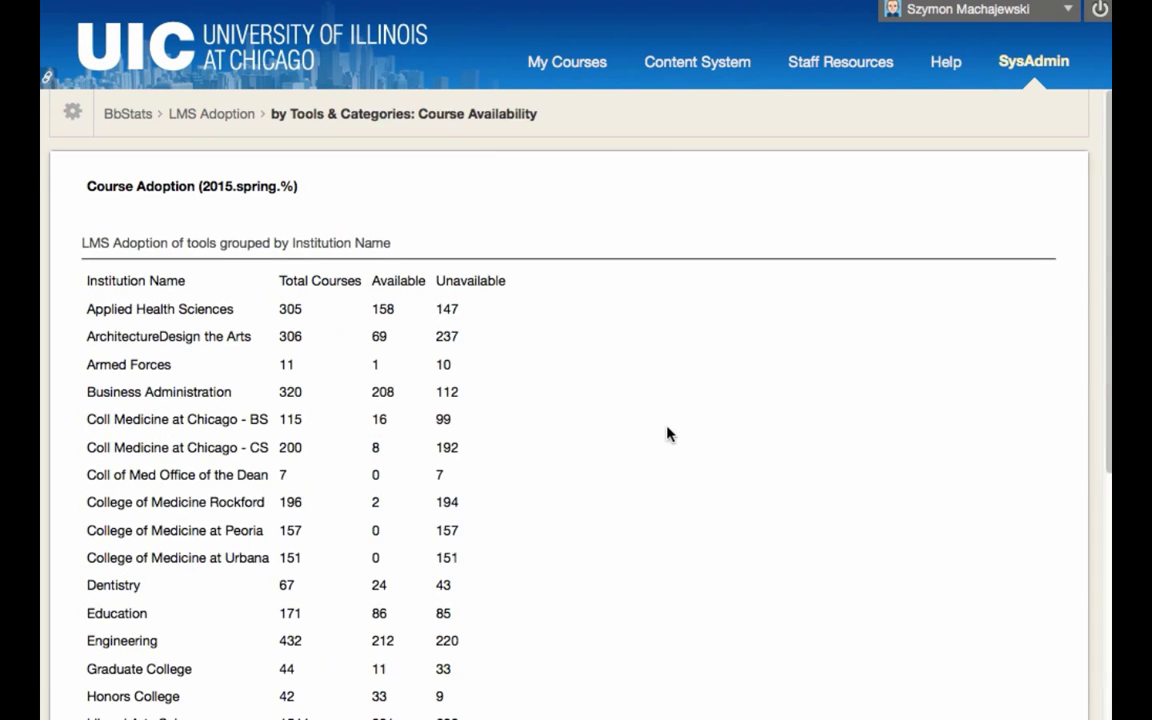
scroll(669, 433, "down", 5)
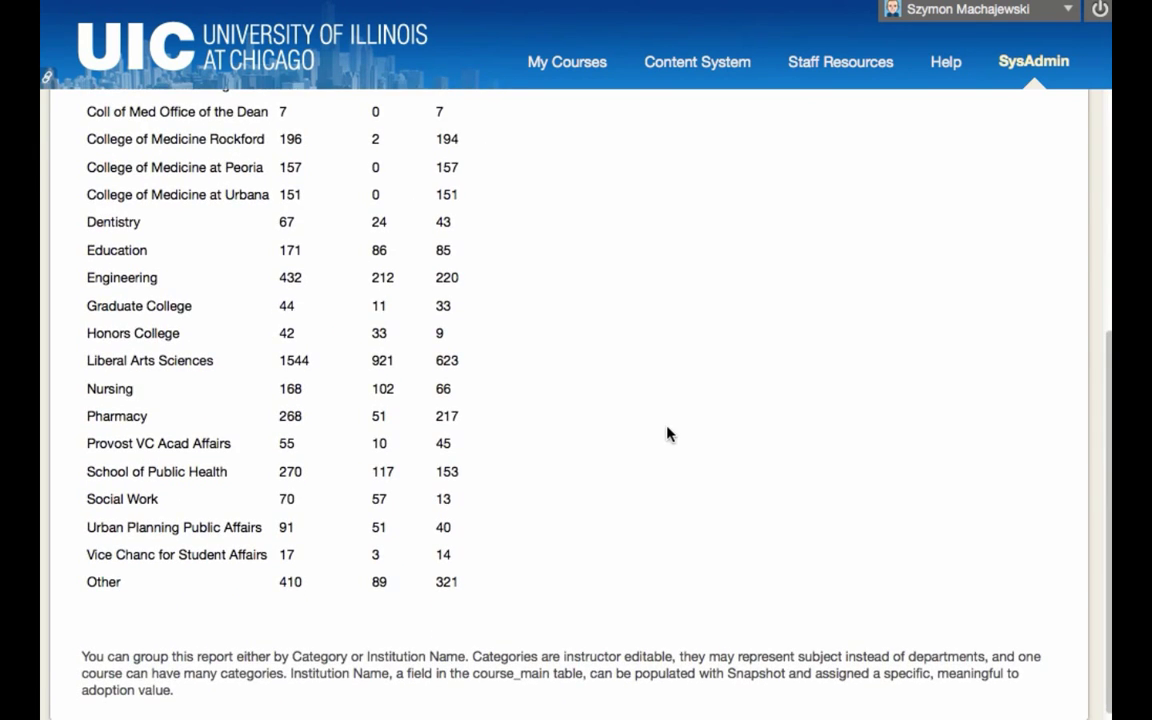
scroll(669, 433, "up", 5)
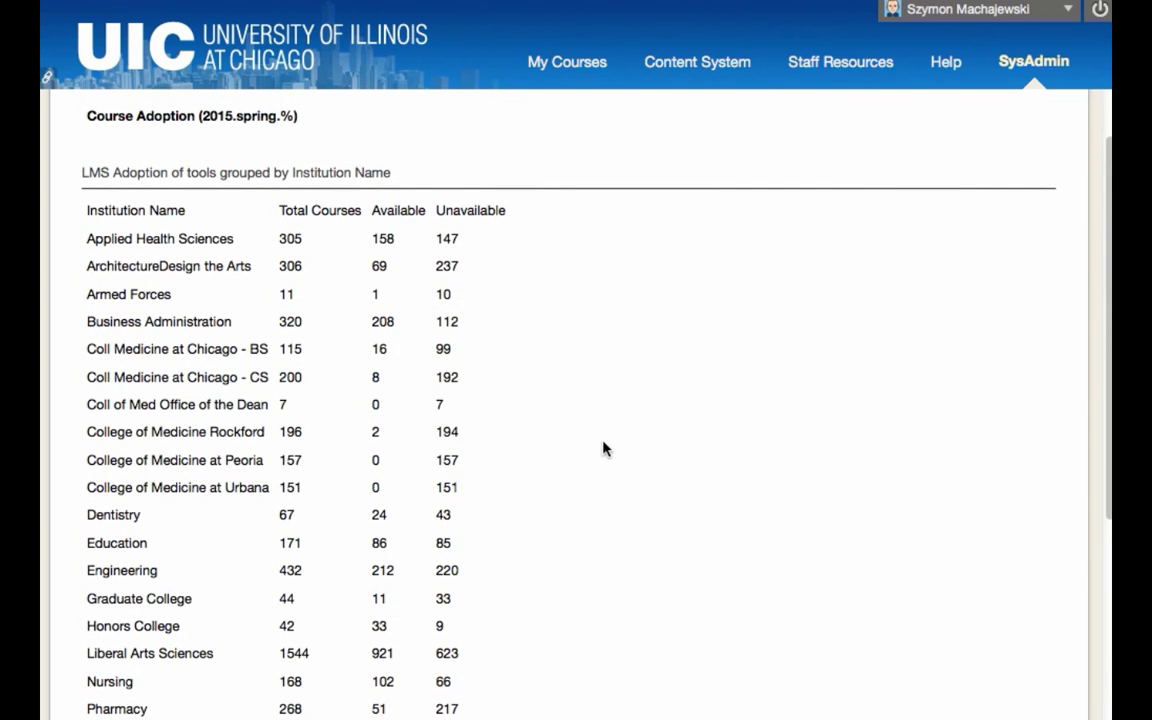
scroll(603, 448, "down", 1)
scroll(603, 448, "up", 2)
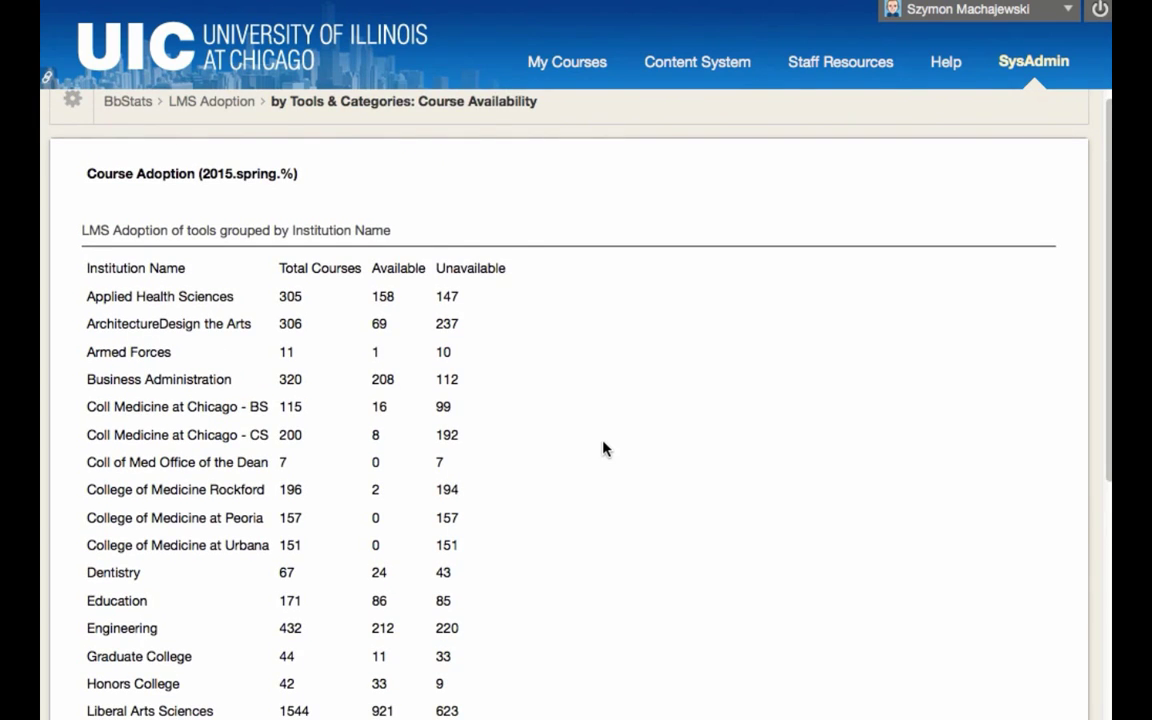
left_click(223, 104)
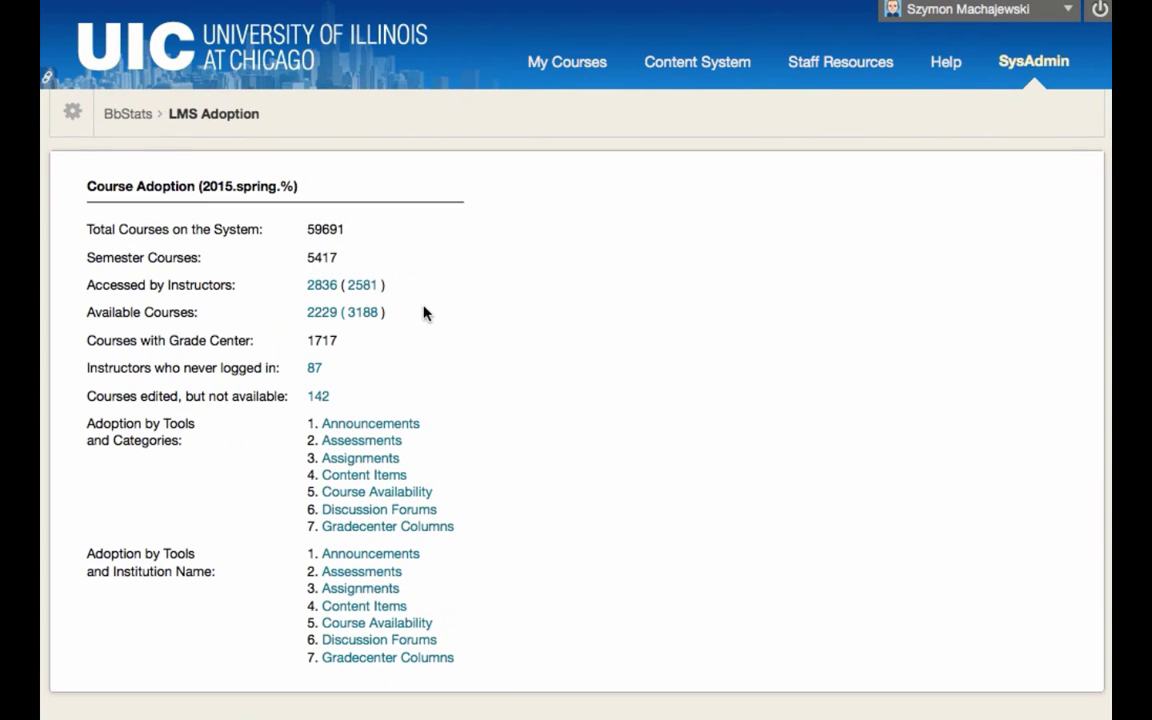
View Announcements adoption by institution, e.g. Liberal Arts Sciences' 651 courses and 7109 announcements, then return
left_click(406, 556)
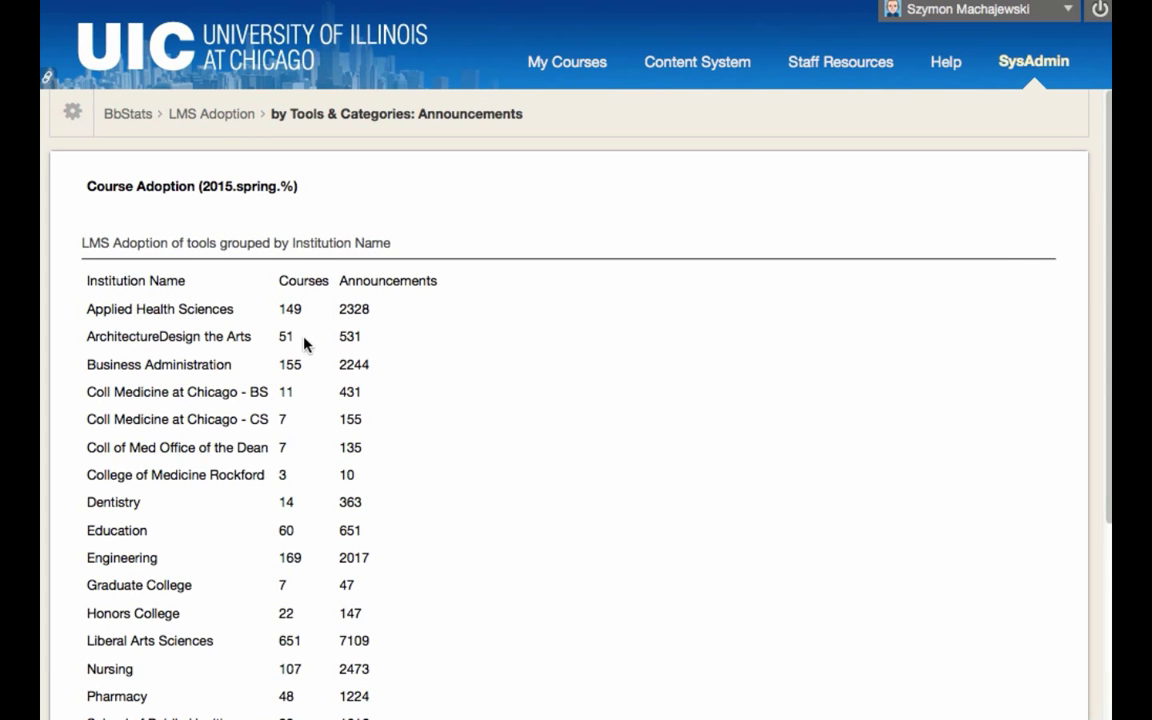
scroll(304, 341, "down", 3)
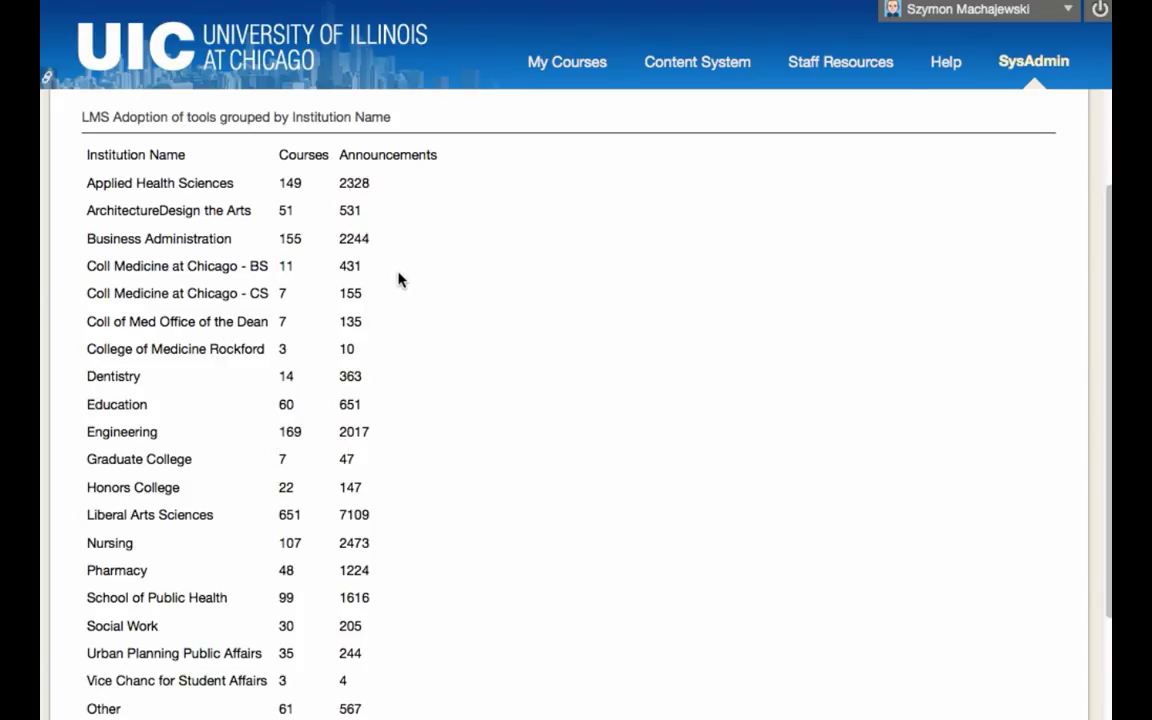
scroll(399, 279, "up", 3)
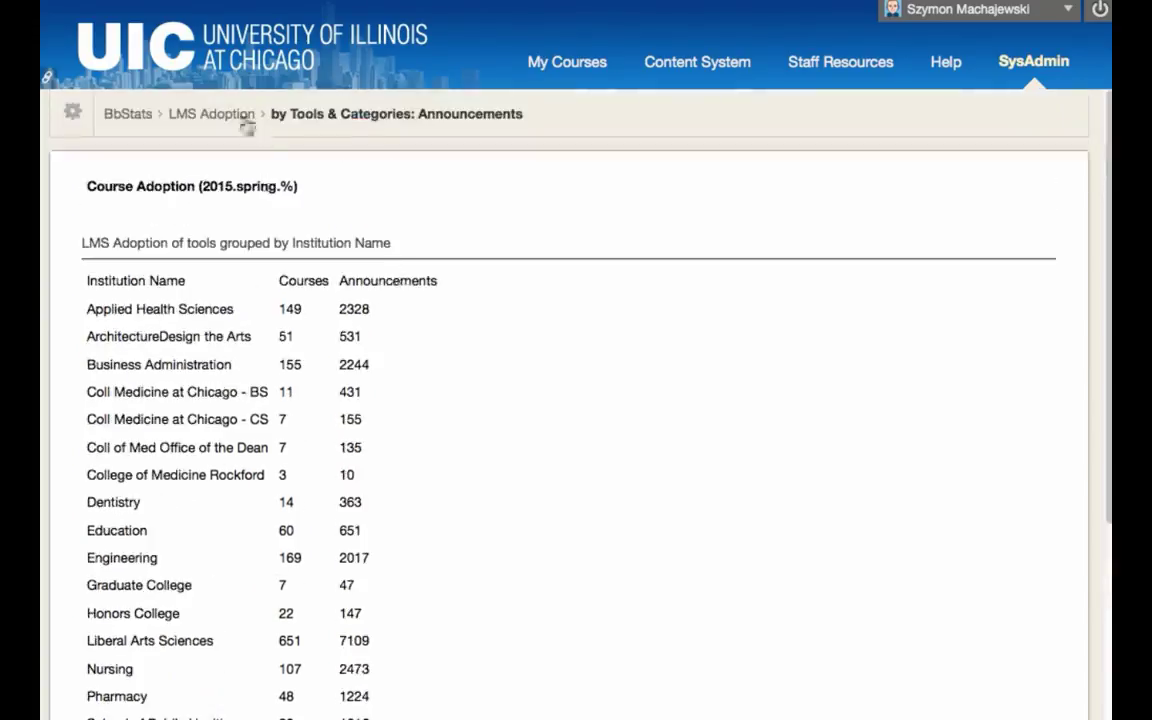
left_click(238, 118)
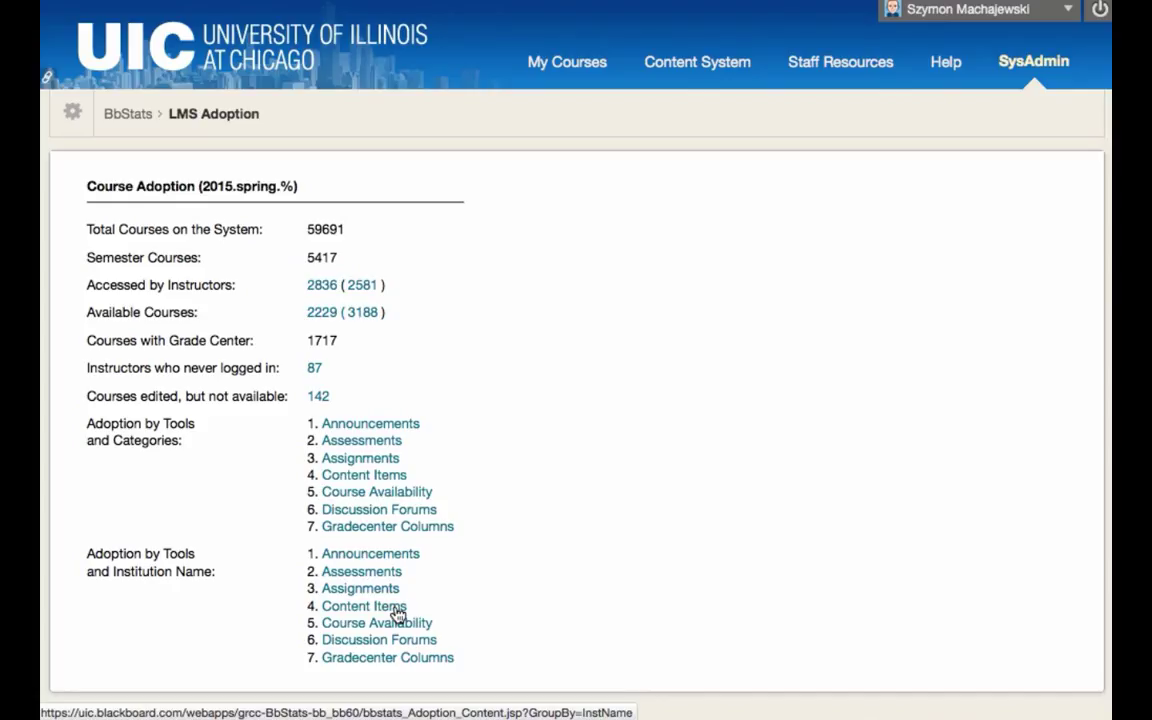
left_click(439, 658)
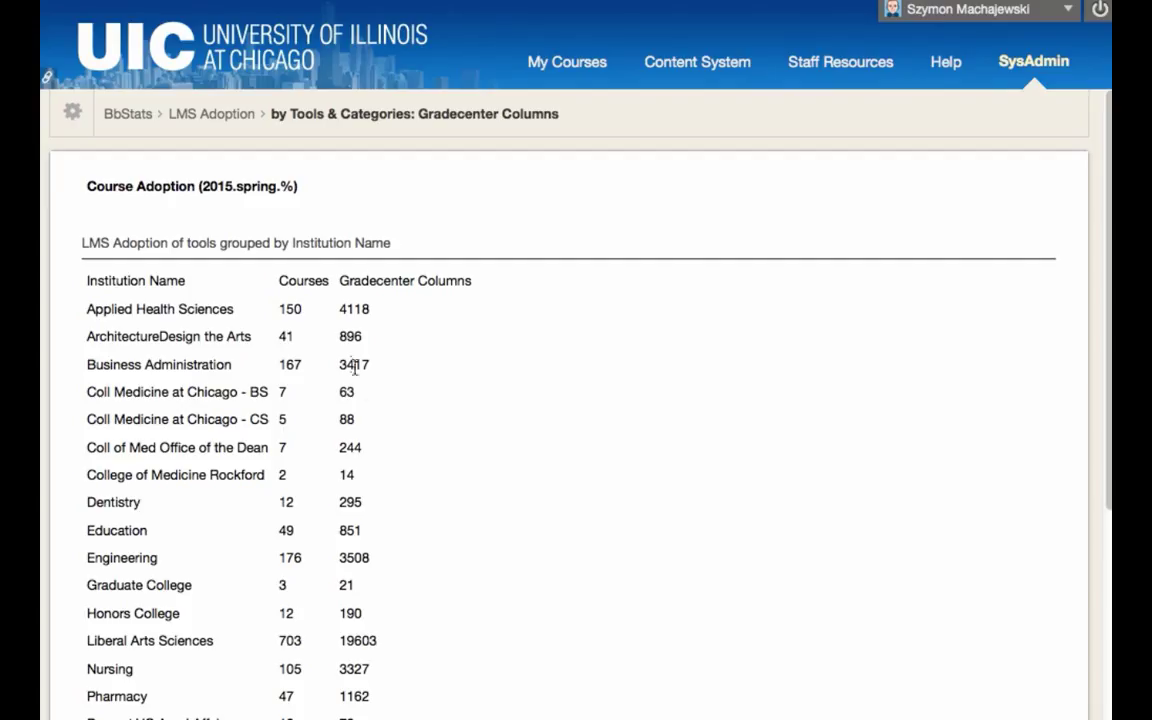
scroll(348, 303, "down", 1)
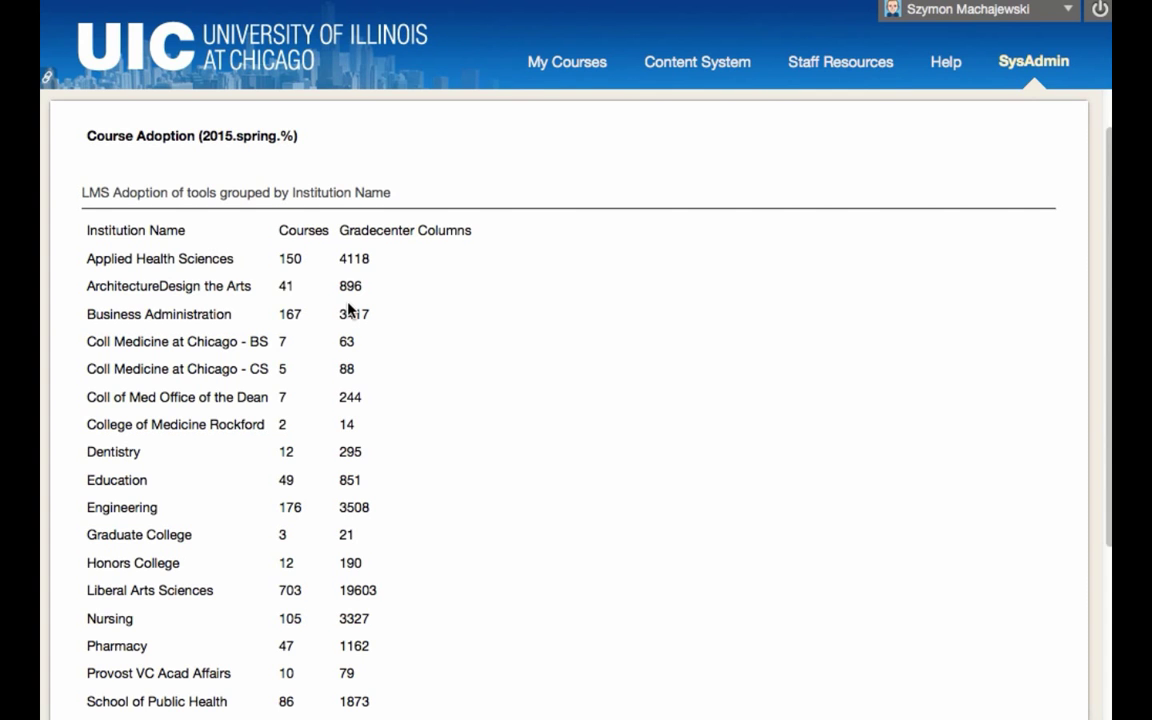
scroll(348, 306, "down", 4)
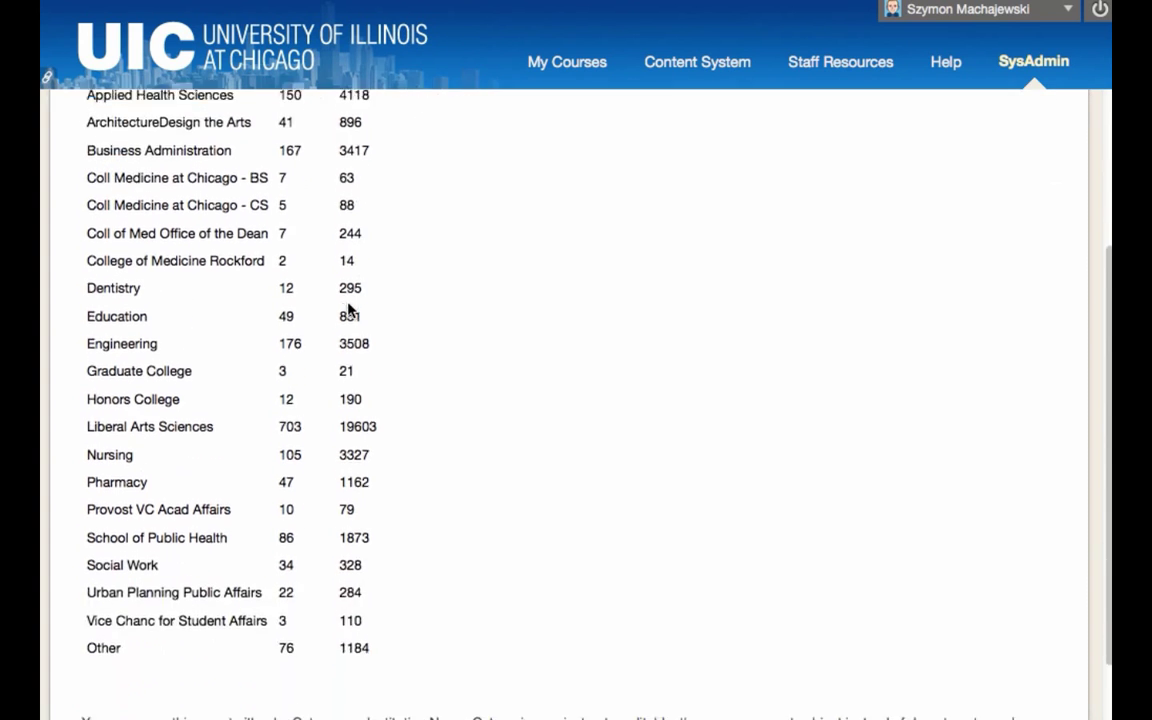
scroll(348, 303, "up", 5)
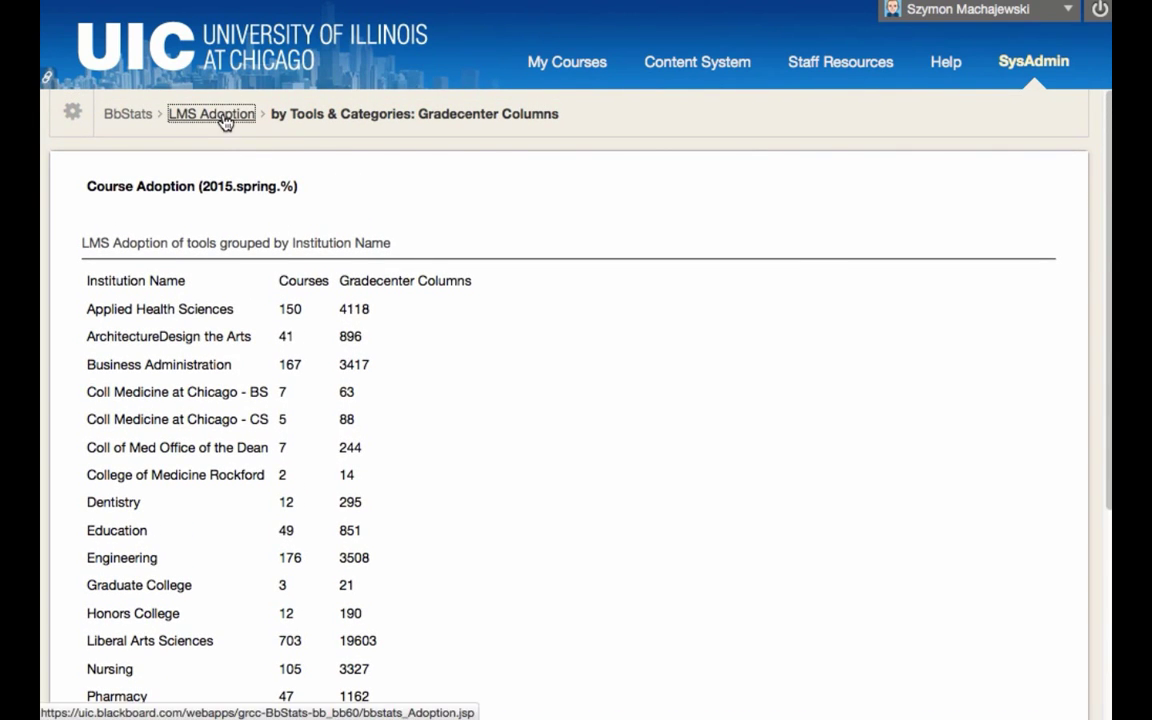
left_click(222, 115)
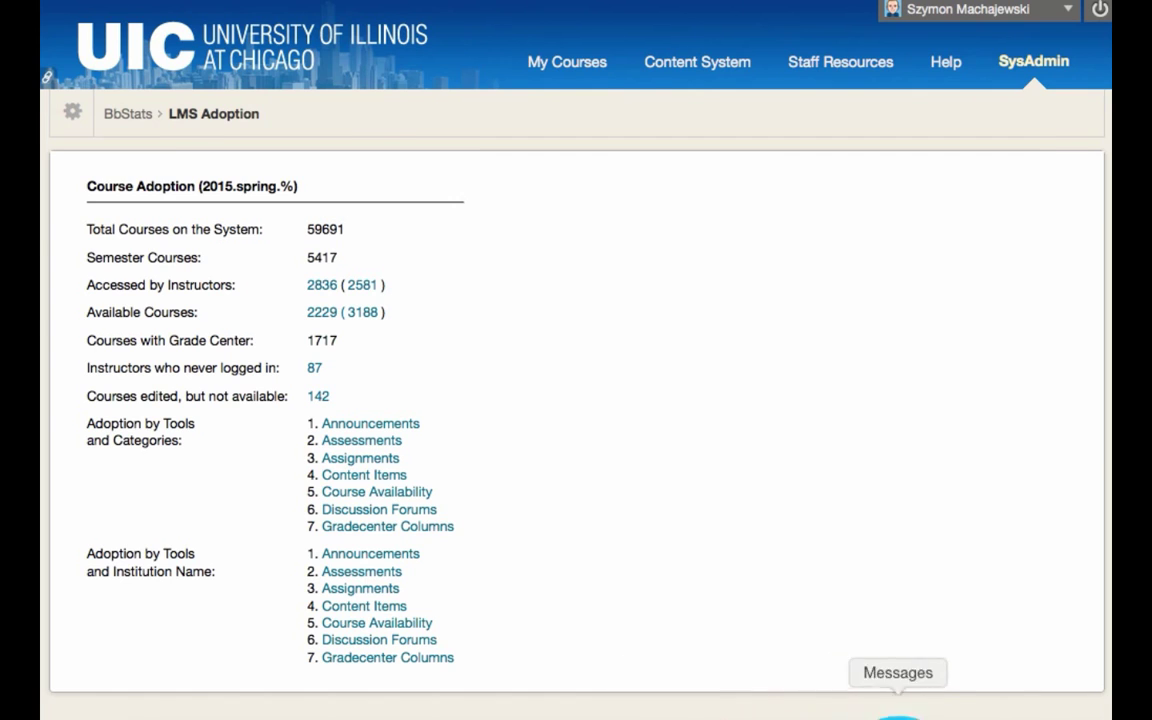
Bring up Excel and walk through Applied Health Sciences' course, announcement and forum counts
left_click(950, 708)
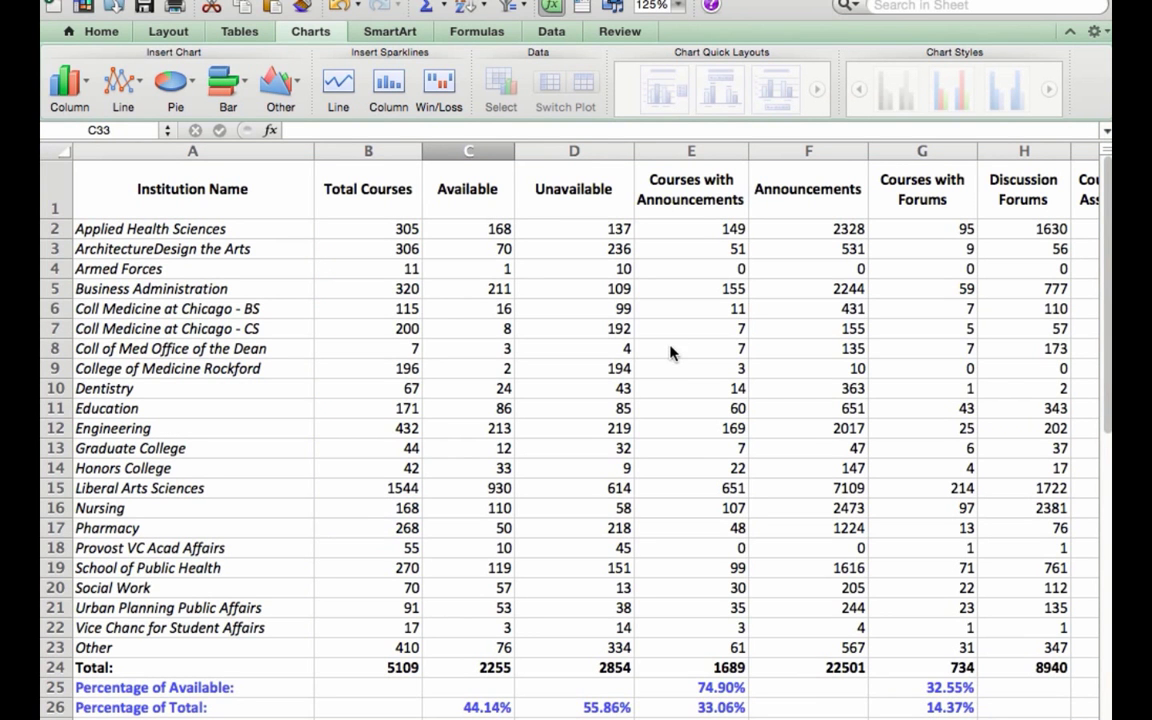
left_click(209, 229)
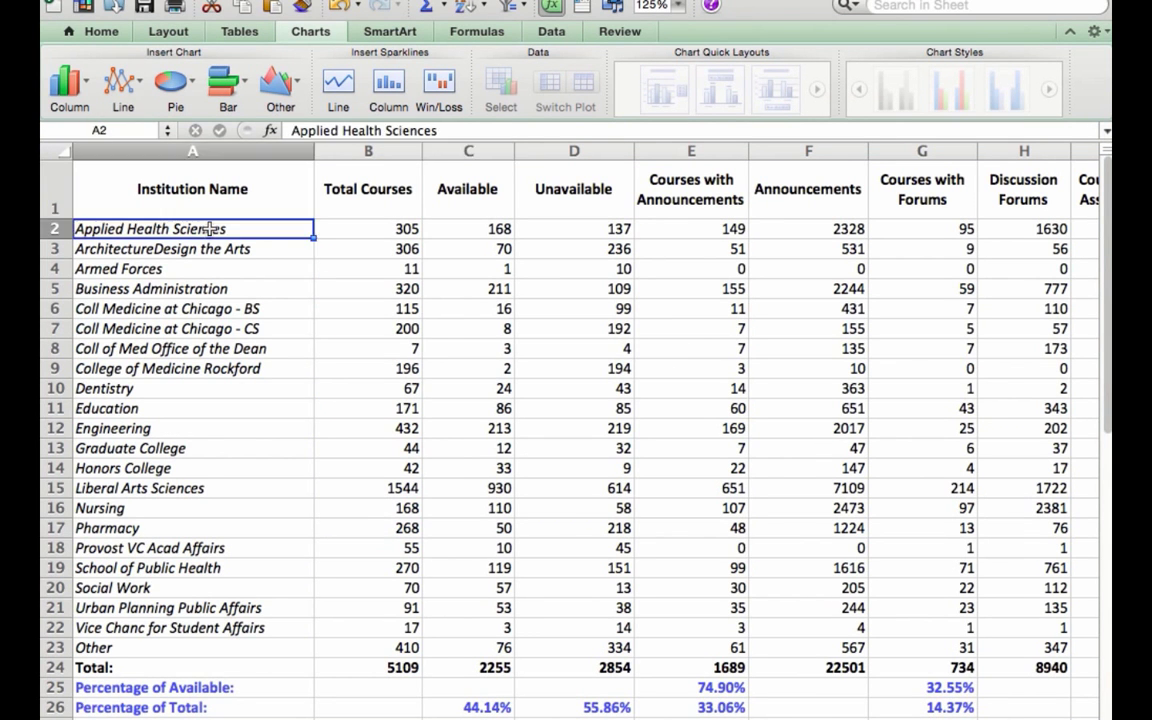
left_click(397, 227)
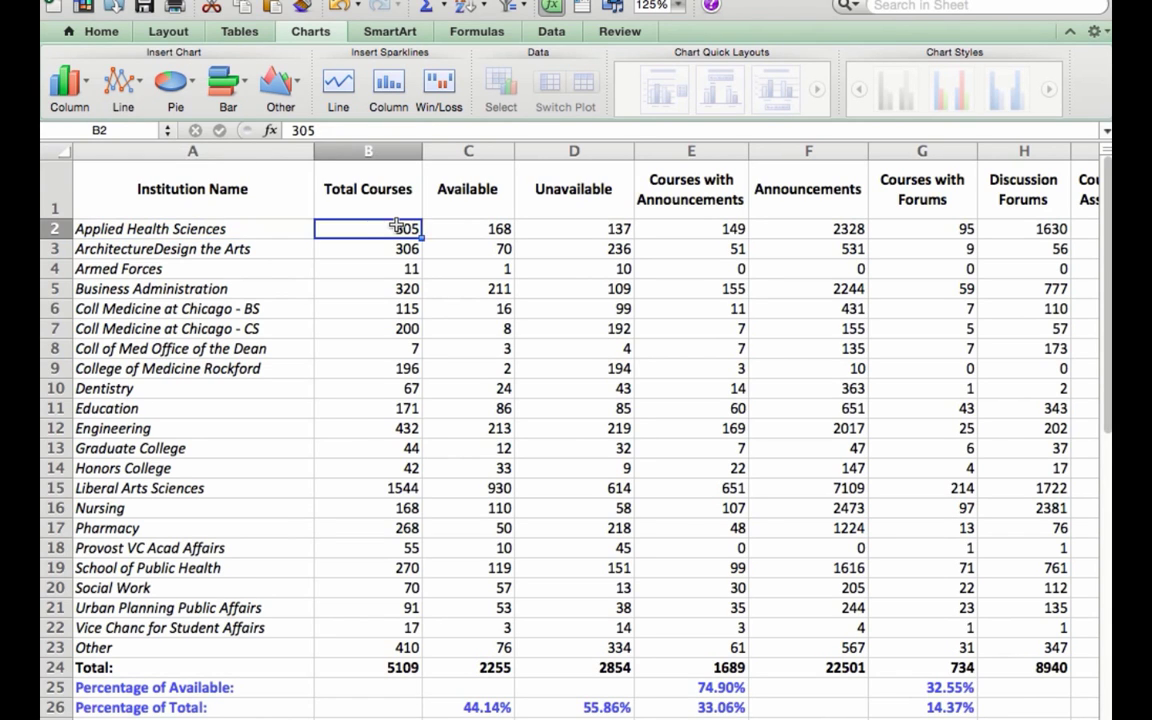
left_click(676, 227)
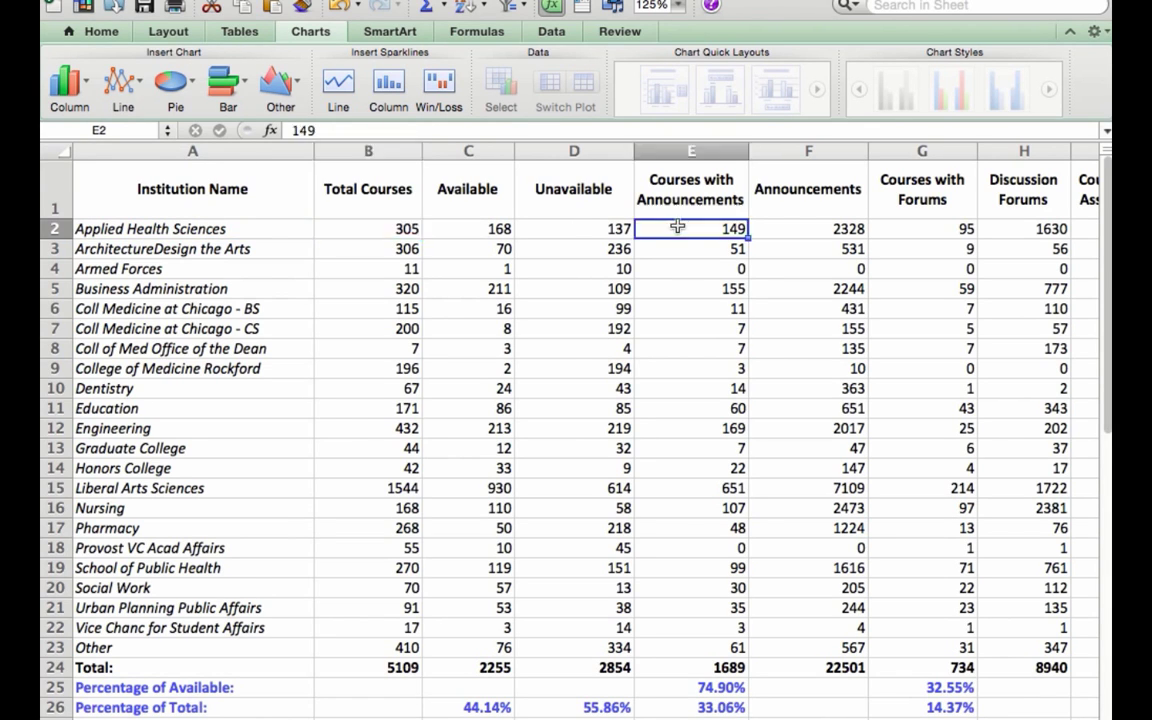
left_click(855, 228)
left_click(893, 228)
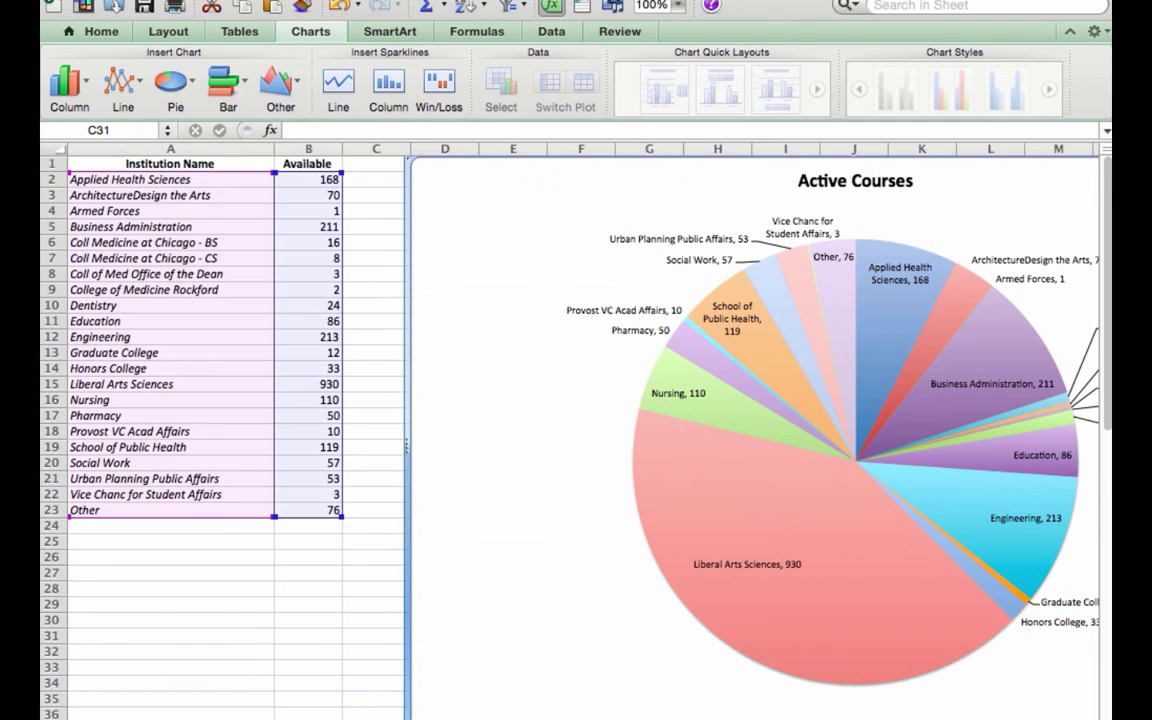
Select the Active Courses pie chart and scroll the sheet sideways around it
left_click(444, 496)
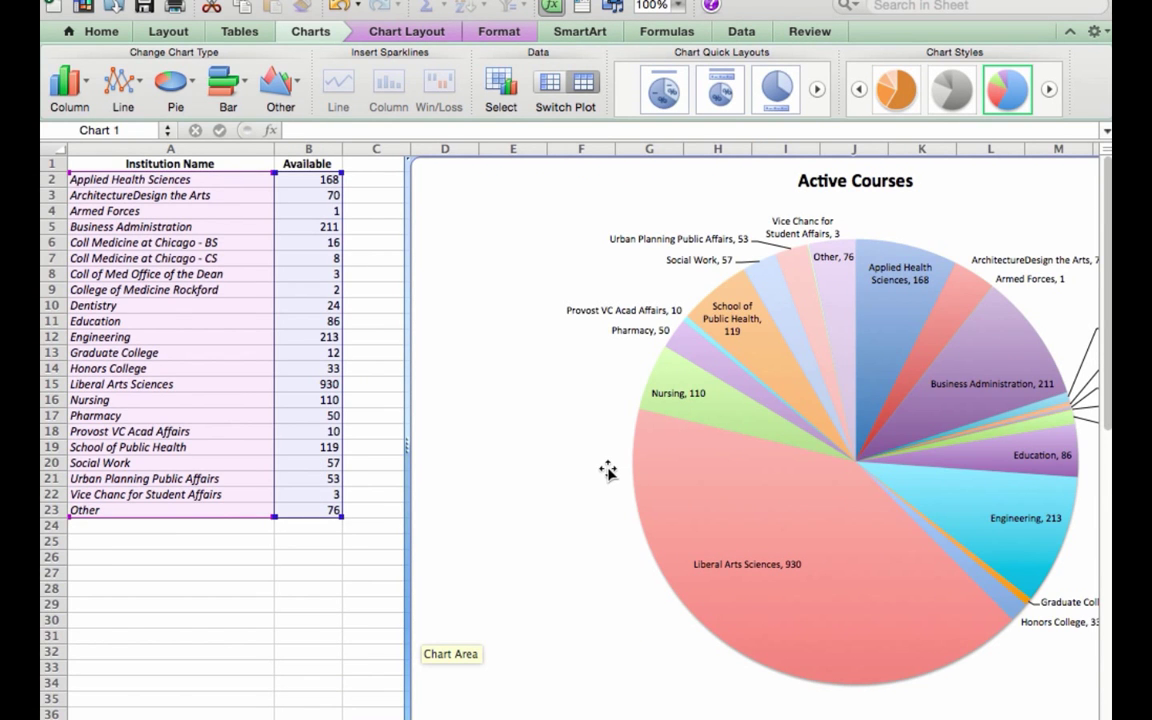
scroll(608, 471, "right", 3)
scroll(608, 471, "left", 2)
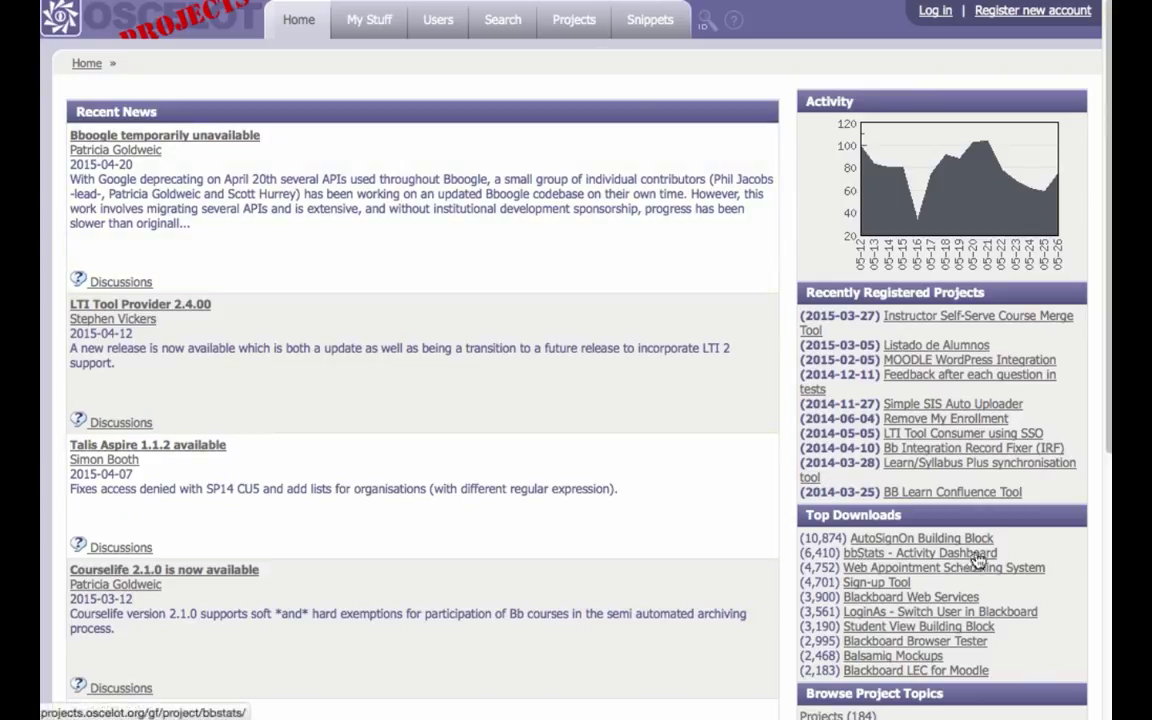
Highlight the bbStats - Activity Dashboard entry with 6,410 downloads in Top Downloads
left_click_drag(1012, 555, 830, 553)
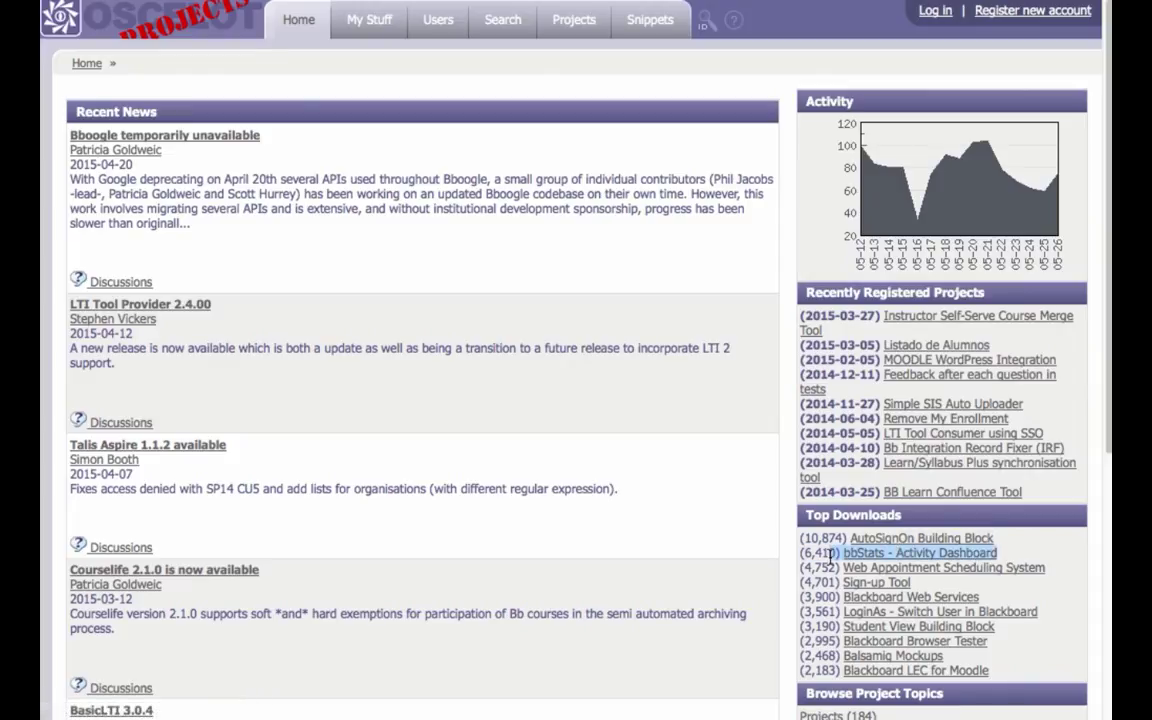